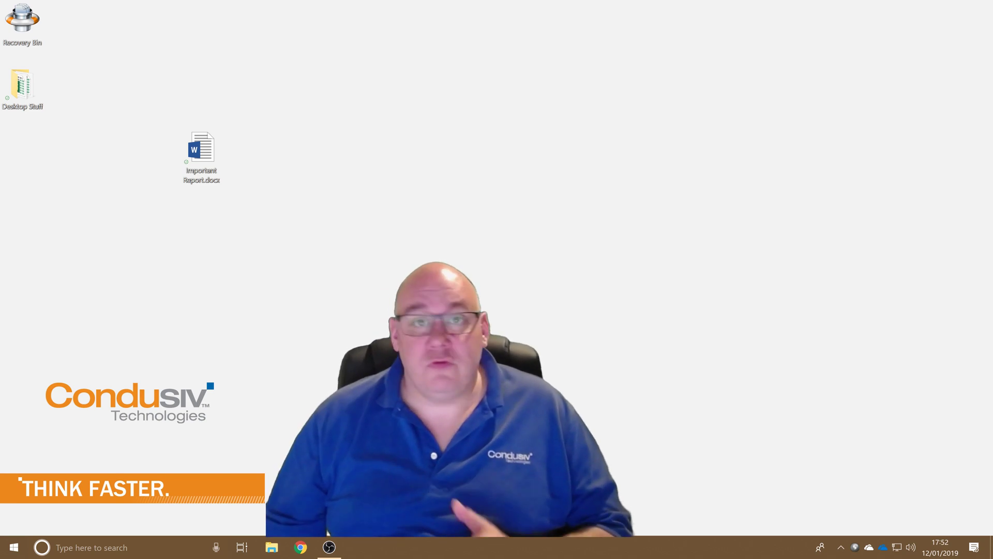
# Reposition the Important Report.docx icon on the desktop and open the document in Word
pyautogui.moveTo(204, 152); pyautogui.dragTo(249, 85)
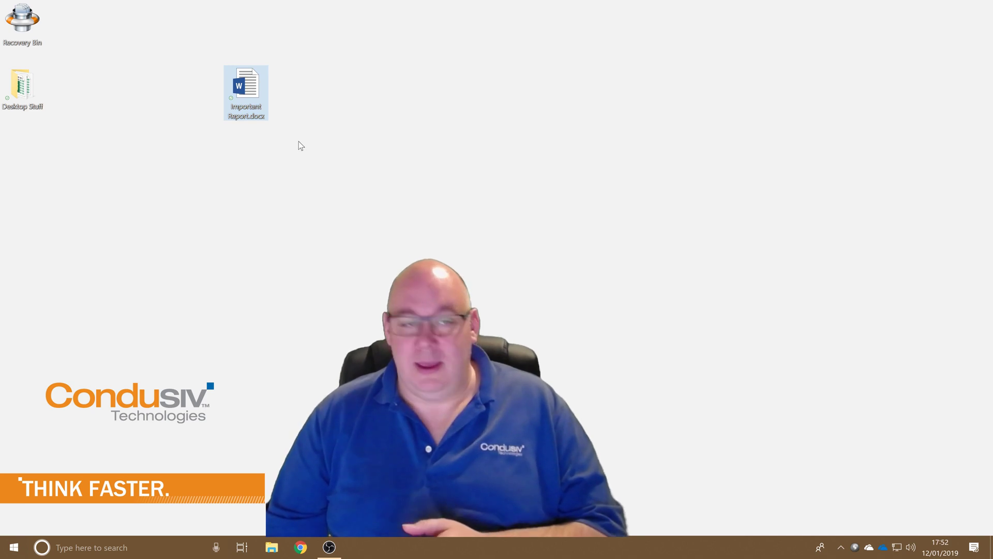
pyautogui.doubleClick(267, 92)
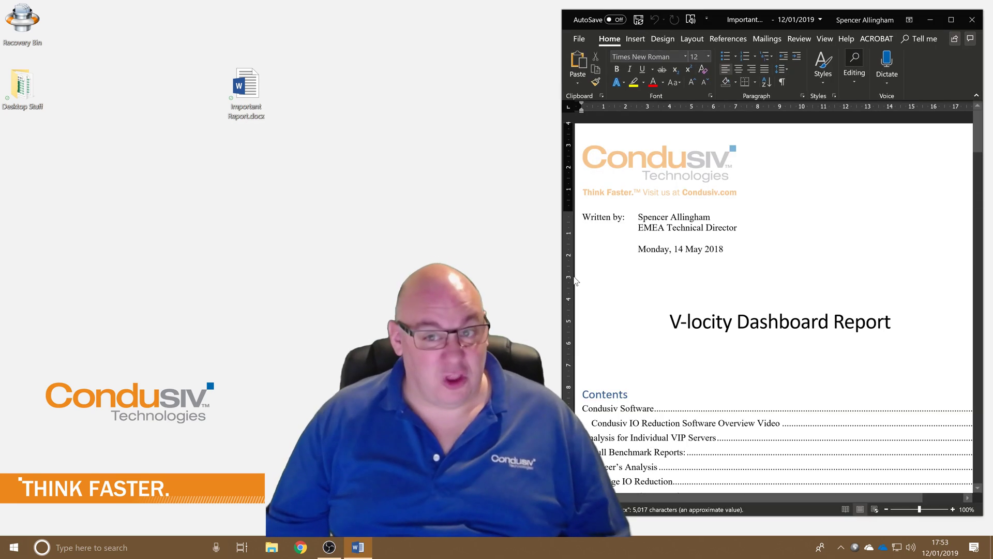
# Look through the report's contents list, Condusiv Software section, overview video and Engineer's Analysis section
pyautogui.scroll(-15, 797, 344)
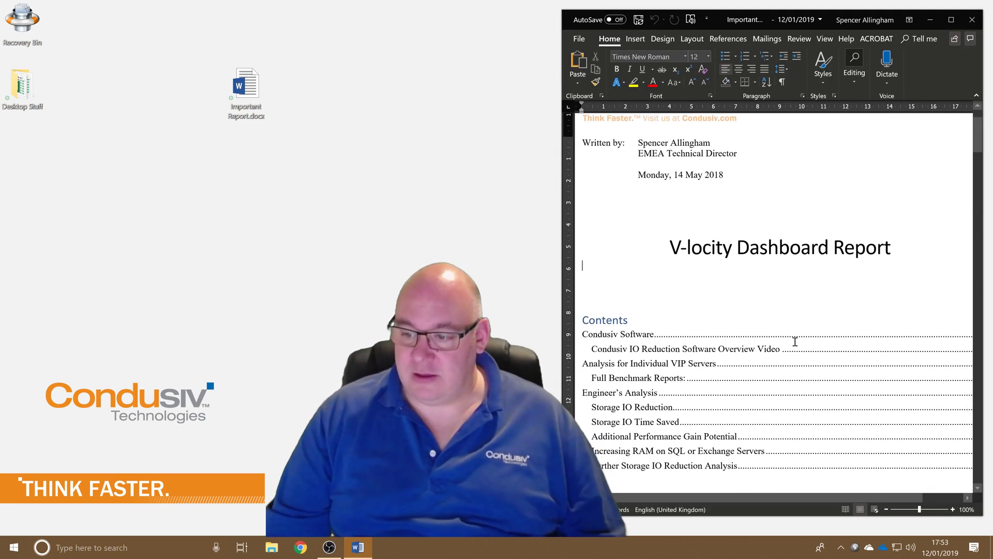
pyautogui.scroll(6, 760, 341)
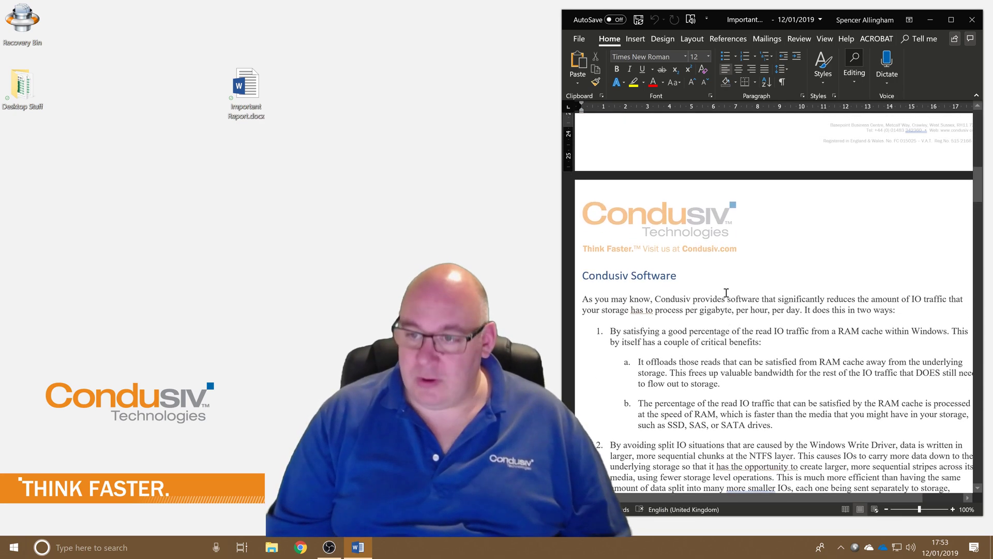
pyautogui.scroll(5, 726, 292)
pyautogui.scroll(-8, 675, 347)
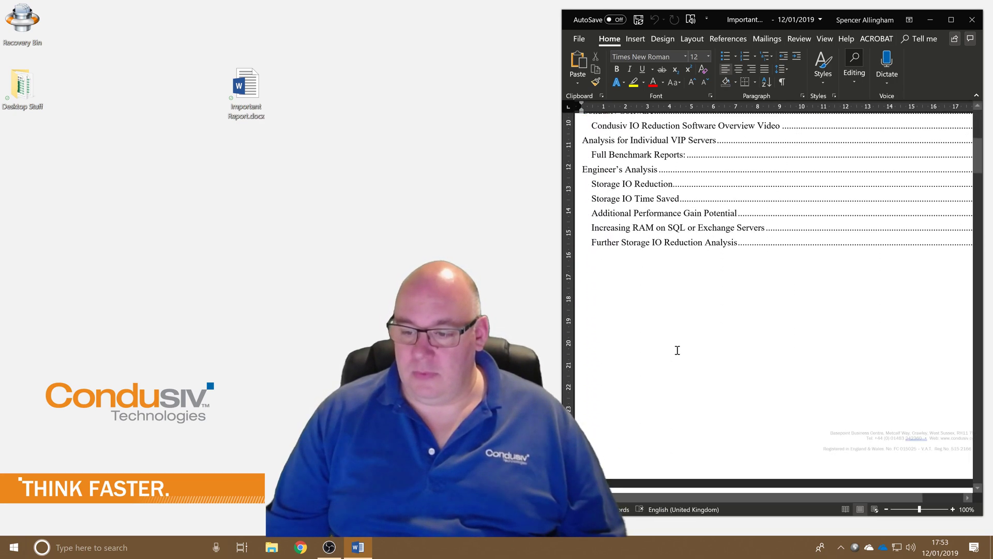
pyautogui.scroll(-7, 681, 342)
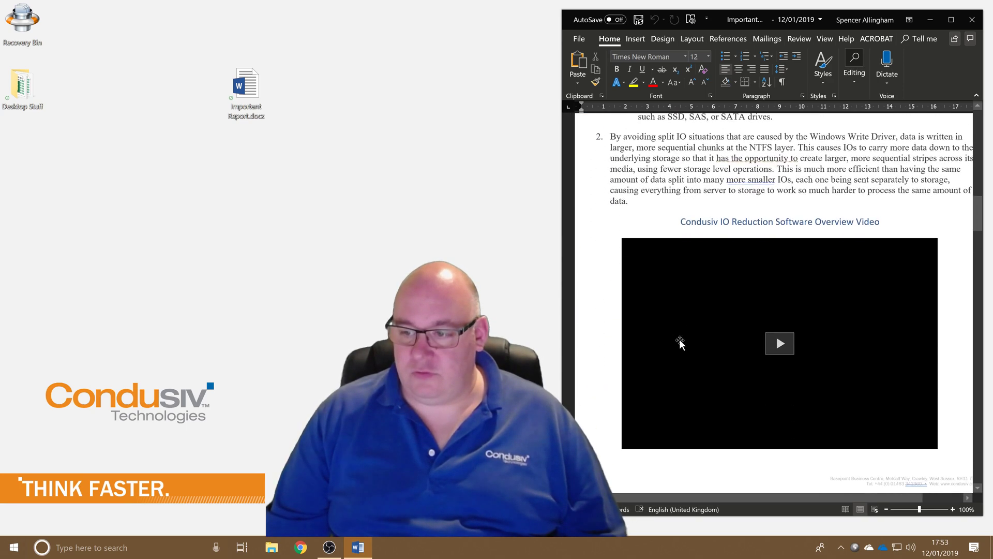
pyautogui.scroll(2, 680, 343)
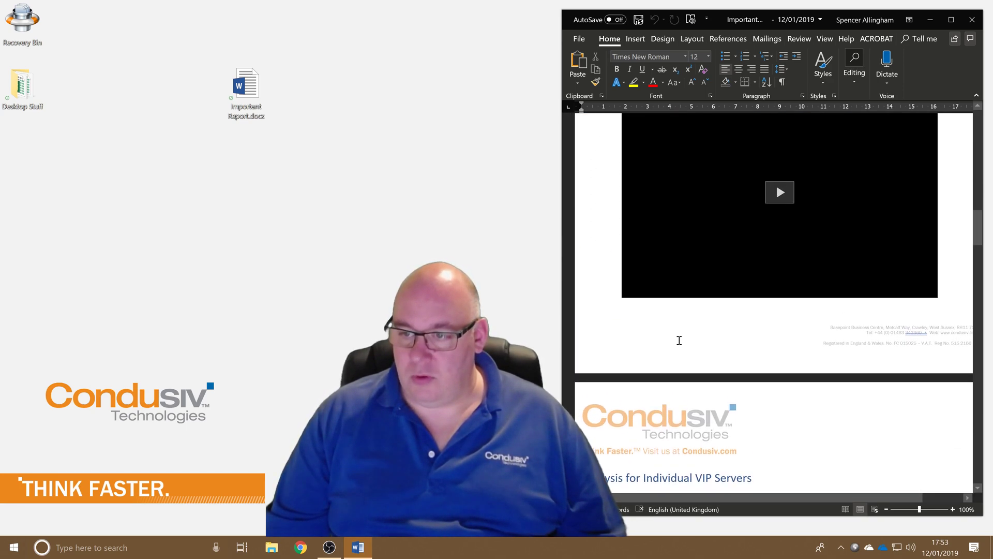
pyautogui.scroll(-3, 671, 352)
pyautogui.scroll(-6, 672, 354)
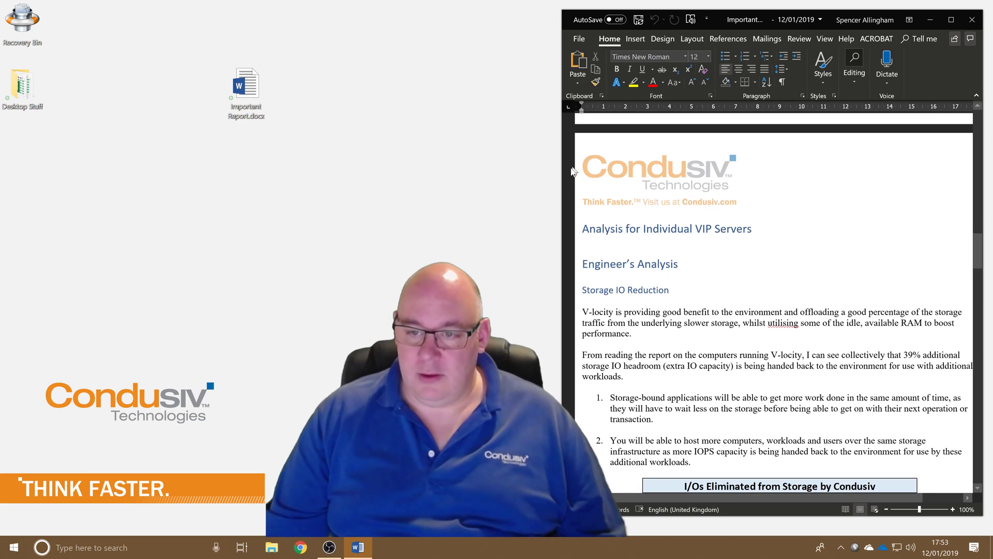
pyautogui.scroll(5, 701, 268)
pyautogui.scroll(10, 687, 242)
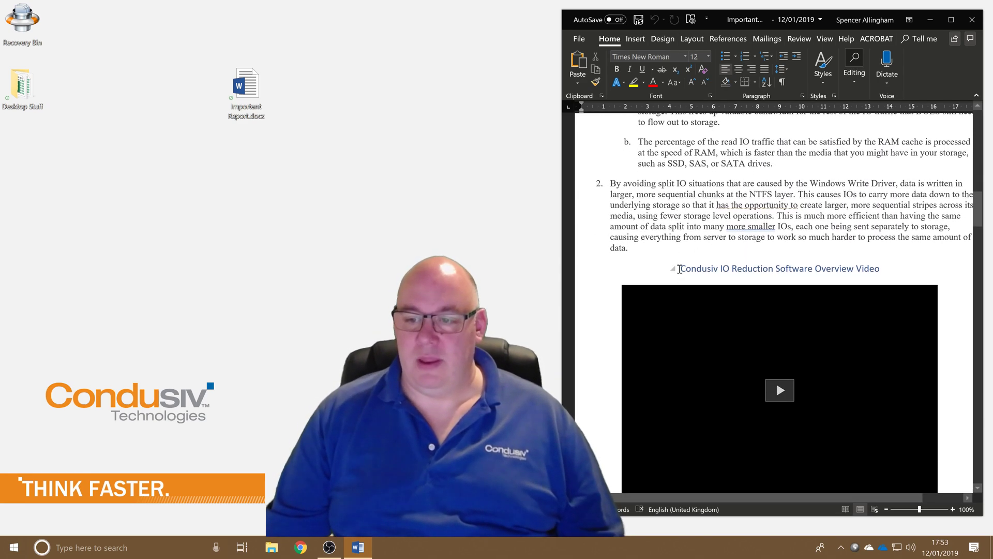
# Delete the Condusiv IO Reduction Software Overview Video heading and its embedded video, saving and closing the report
pyautogui.tripleClick(690, 271)
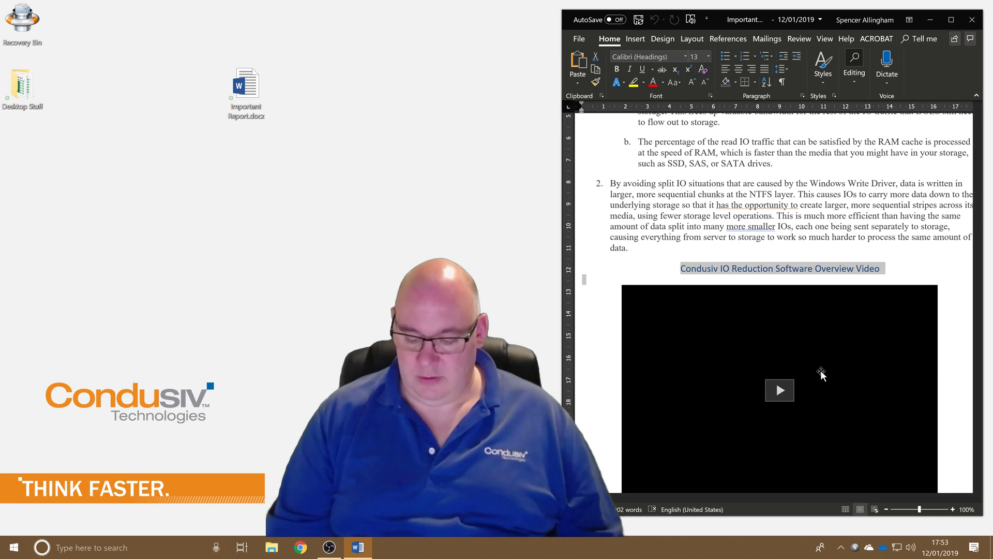
pyautogui.press('Delete')
pyautogui.click(822, 373)
pyautogui.press('Delete')
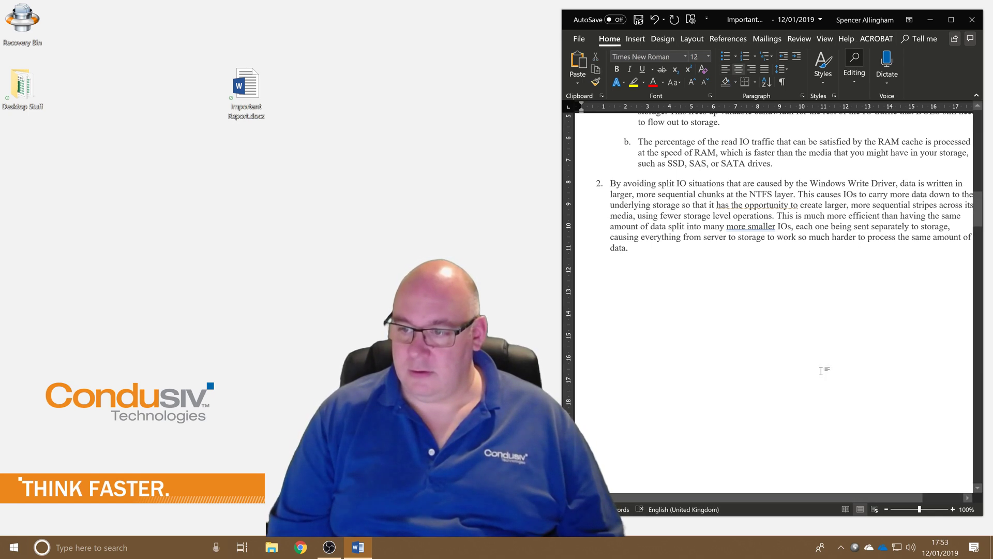
pyautogui.scroll(8, 862, 170)
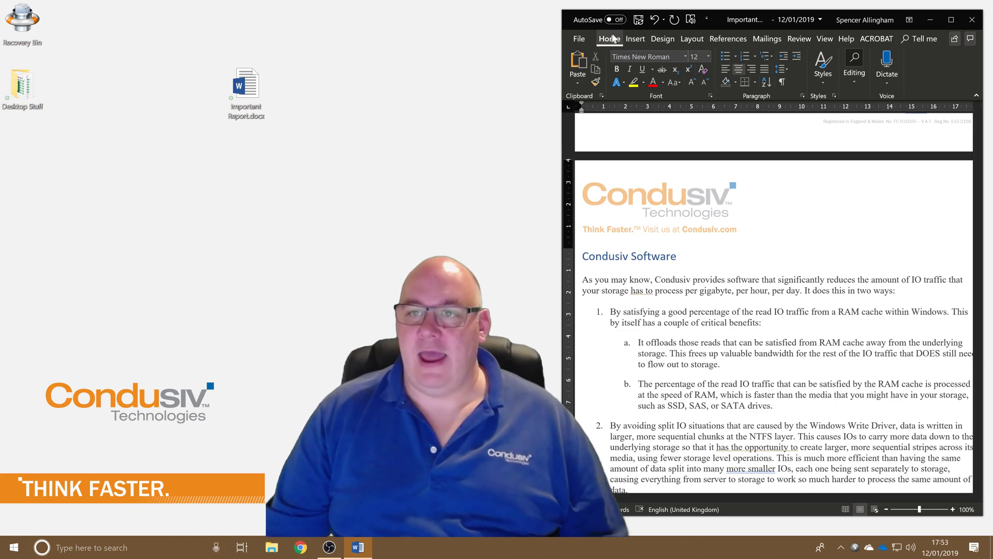
pyautogui.click(639, 19)
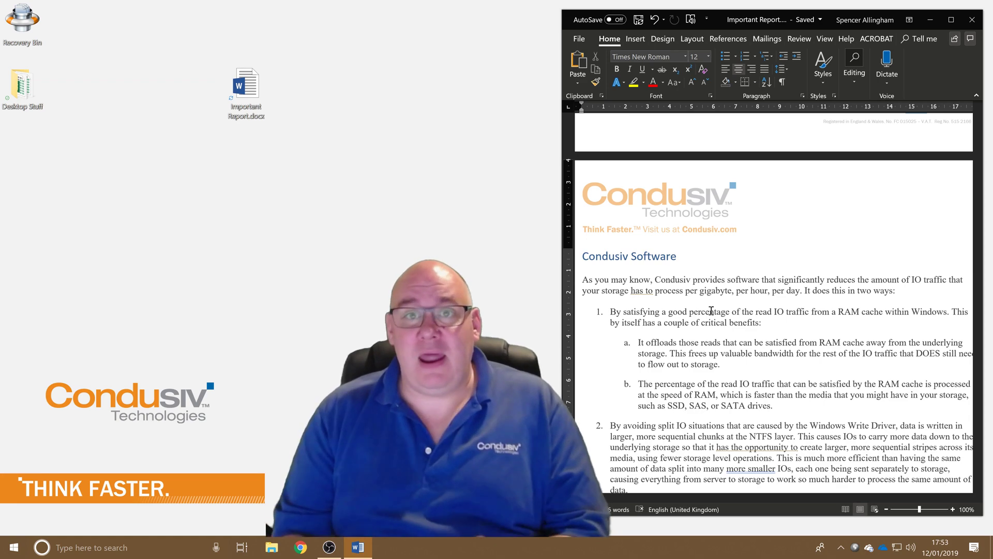
pyautogui.click(973, 19)
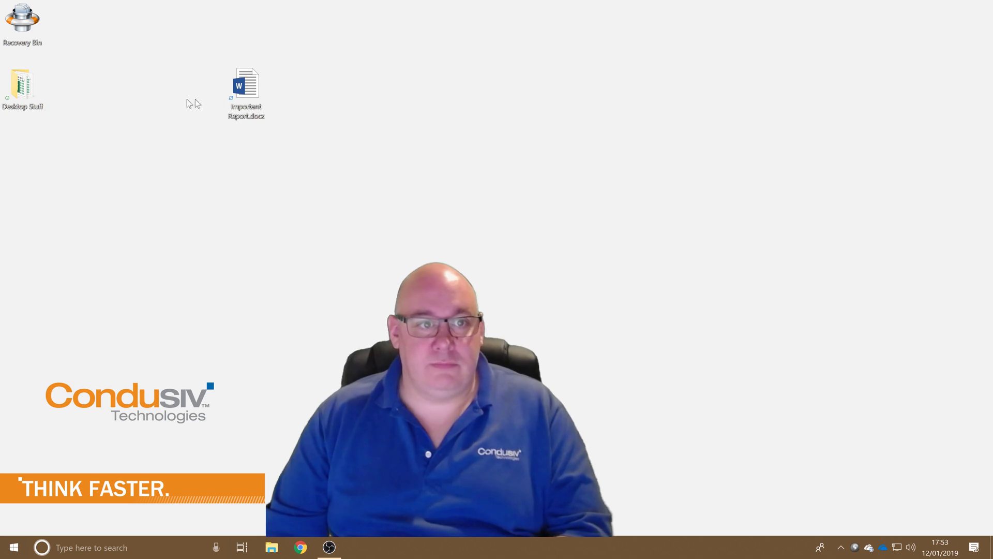
# Reopen Important Report.docx from the desktop, check the page that held the overview video, and close it
pyautogui.doubleClick(255, 91)
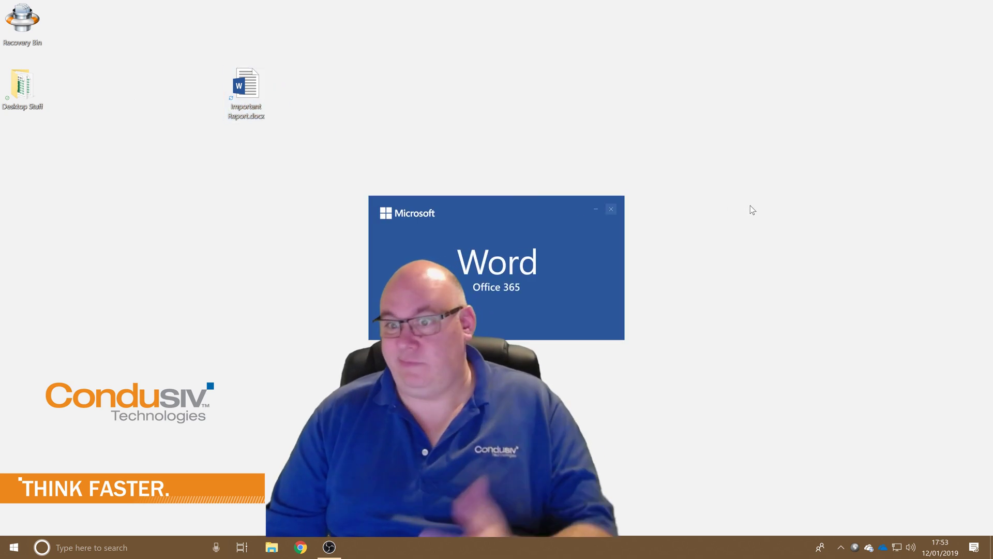
pyautogui.scroll(-15, 688, 274)
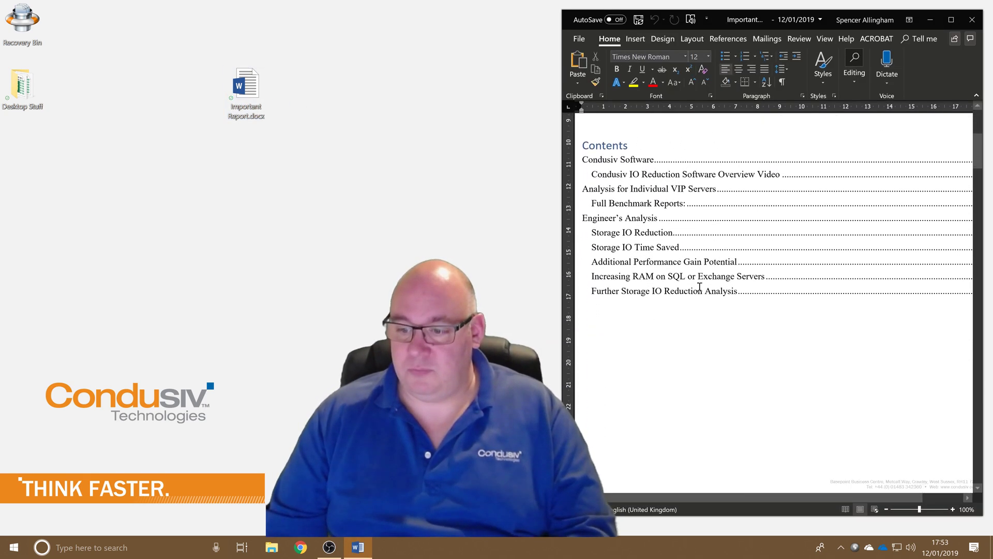
pyautogui.scroll(-10, 698, 281)
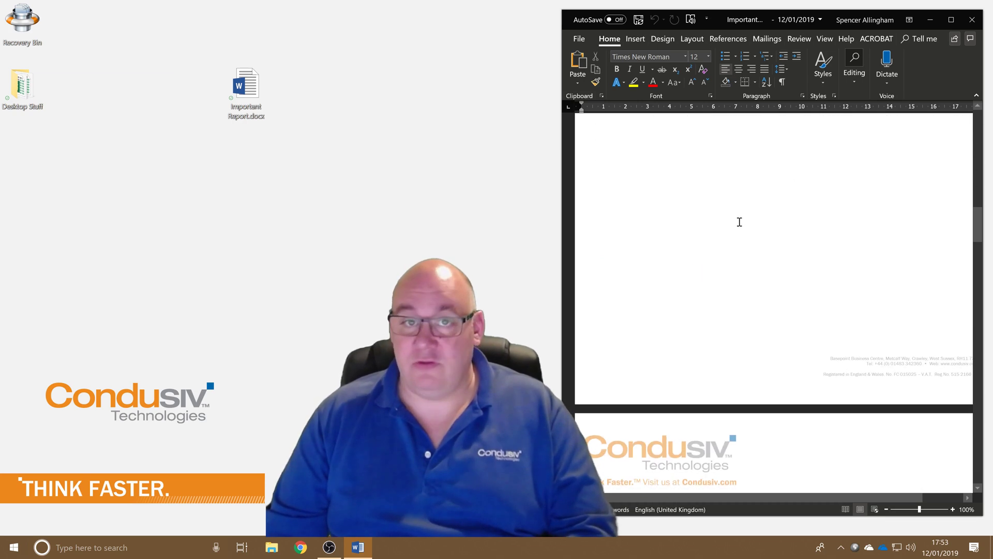
pyautogui.click(972, 20)
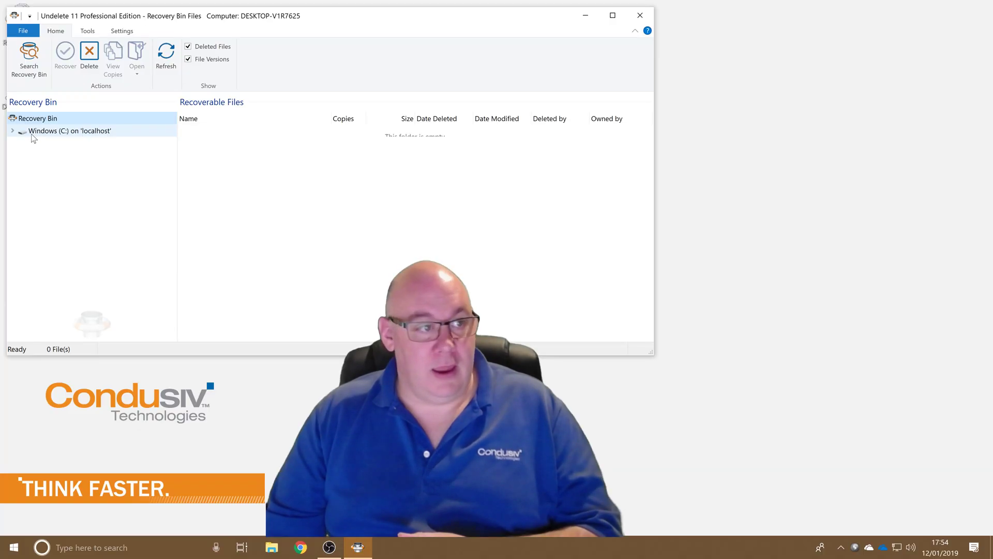
# In Undelete's Recovery Bin, browse the Windows (C:) drive to the Desktop folder inside the user's OneDrive folder
pyautogui.click(13, 130)
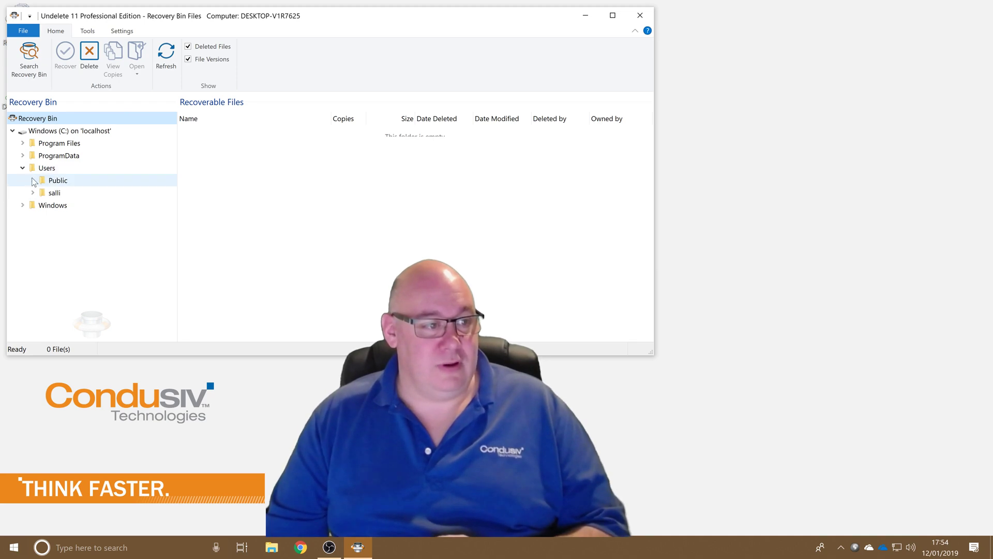
pyautogui.click(44, 216)
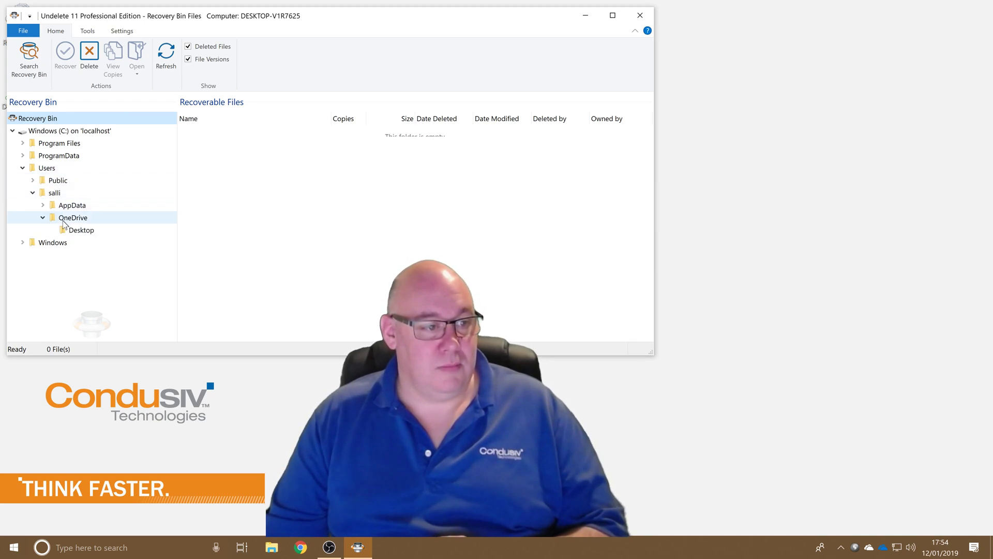
pyautogui.click(126, 227)
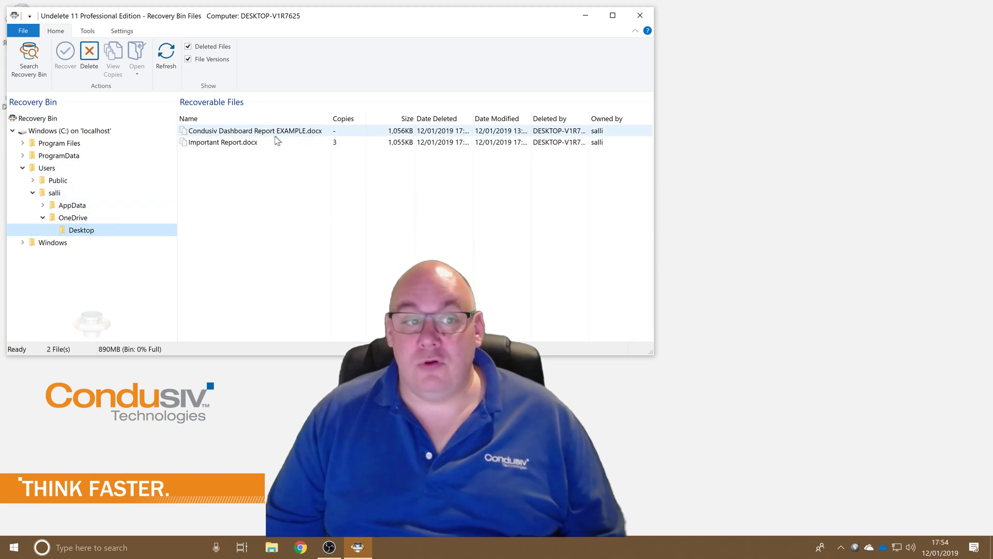
# Show the saved copies of Important Report.docx from the recoverable files
pyautogui.click(245, 142)
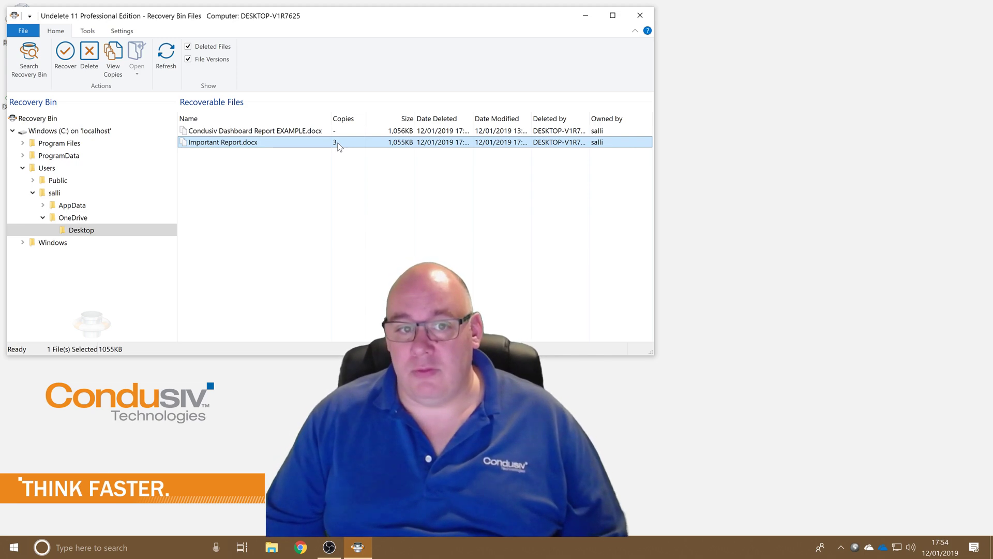
pyautogui.rightClick(251, 146)
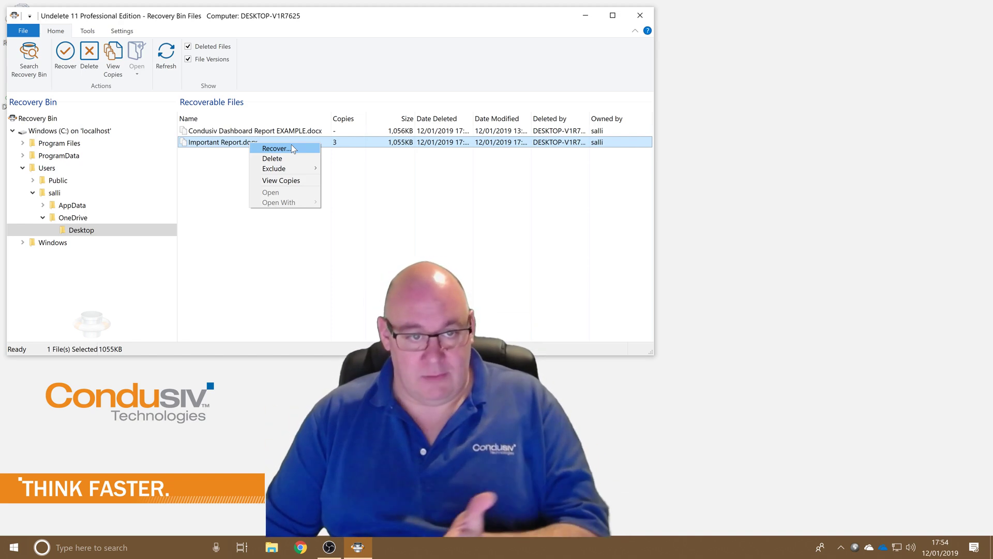
pyautogui.click(289, 181)
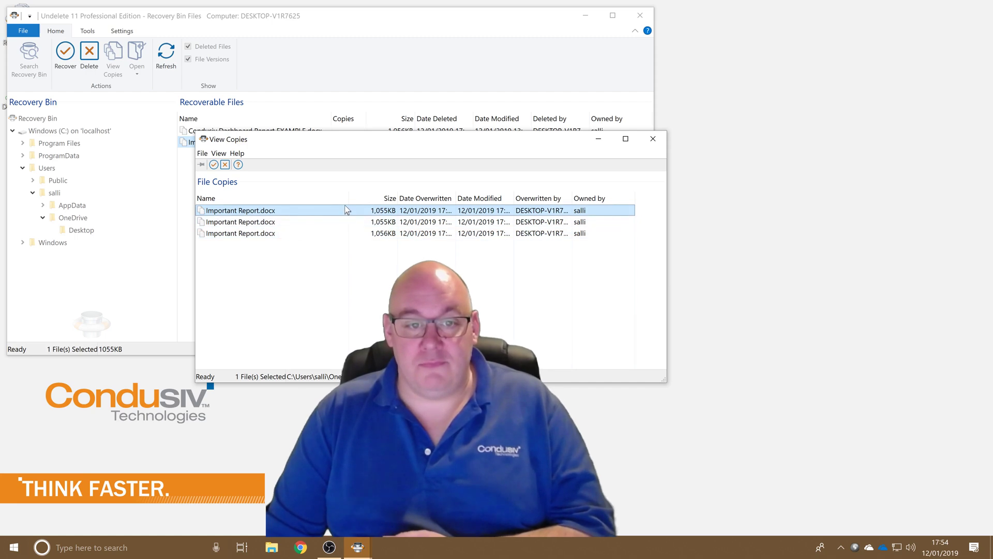
# Narrow the Name column and widen Date Overwritten, Date Modified and Overwritten by in the file copies list to show full values
pyautogui.moveTo(348, 193); pyautogui.dragTo(313, 193)
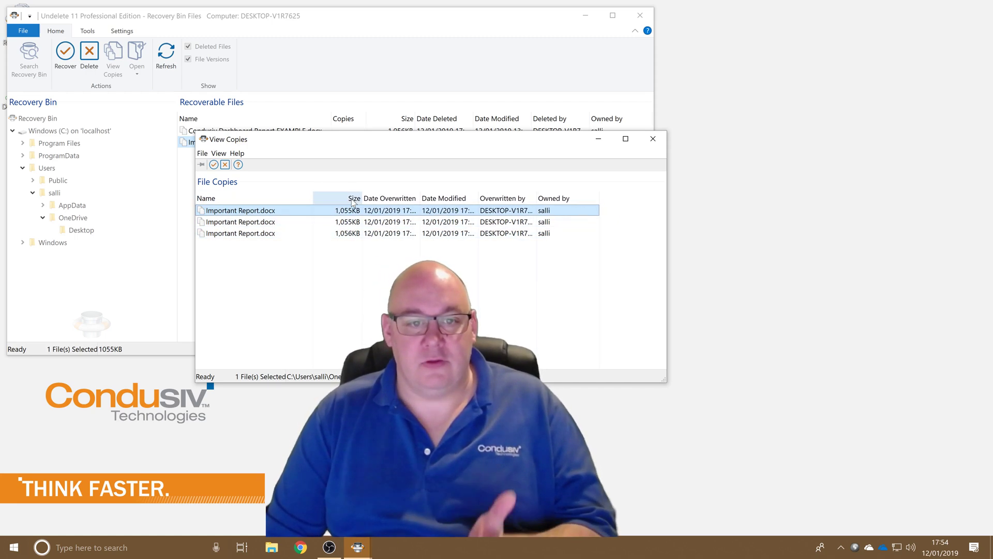
pyautogui.moveTo(420, 197); pyautogui.dragTo(443, 193)
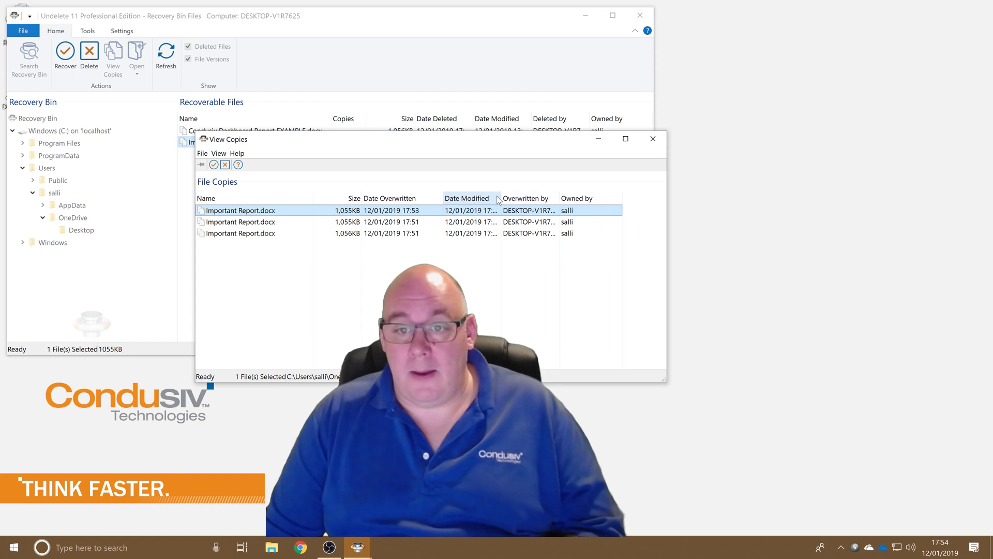
pyautogui.moveTo(499, 196); pyautogui.dragTo(520, 196)
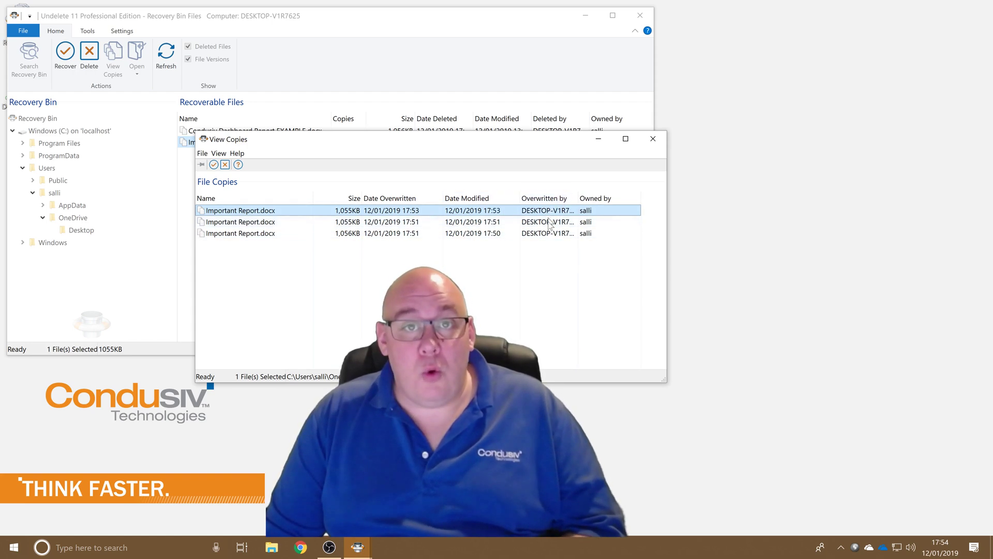
pyautogui.moveTo(583, 197); pyautogui.dragTo(617, 197)
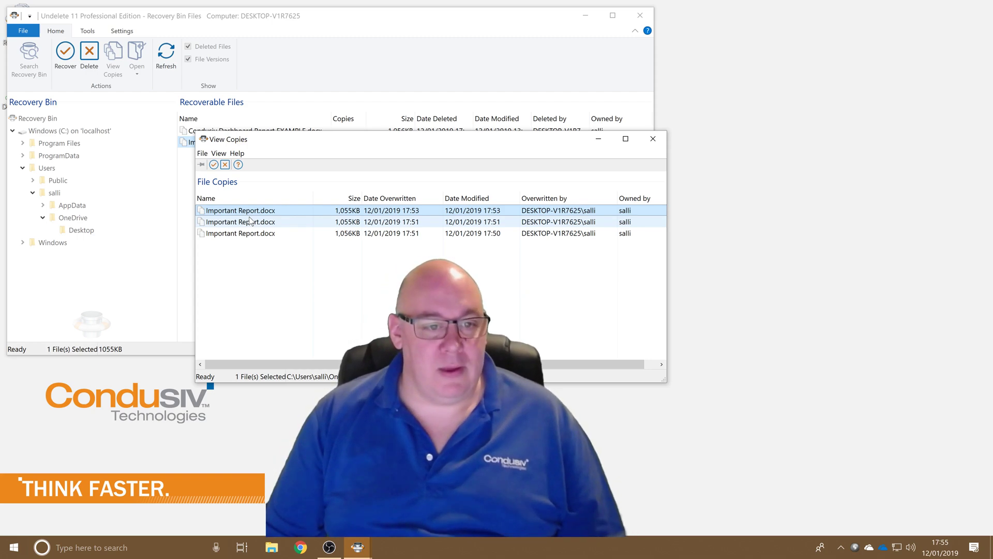
# Open the copy of Important Report.docx modified on 12/01/2019 at 17:50, inspect its contents, and close it
pyautogui.doubleClick(249, 233)
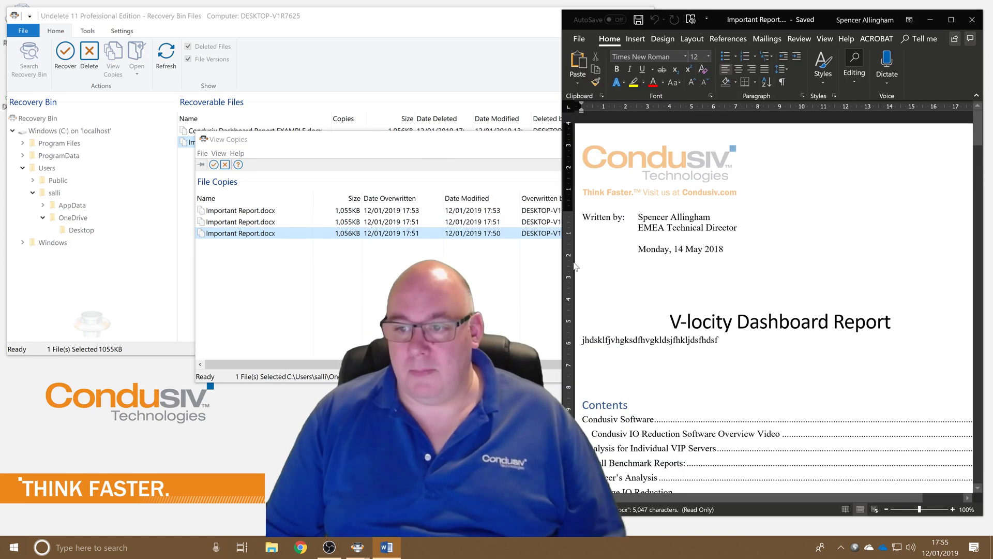
pyautogui.scroll(-5, 727, 319)
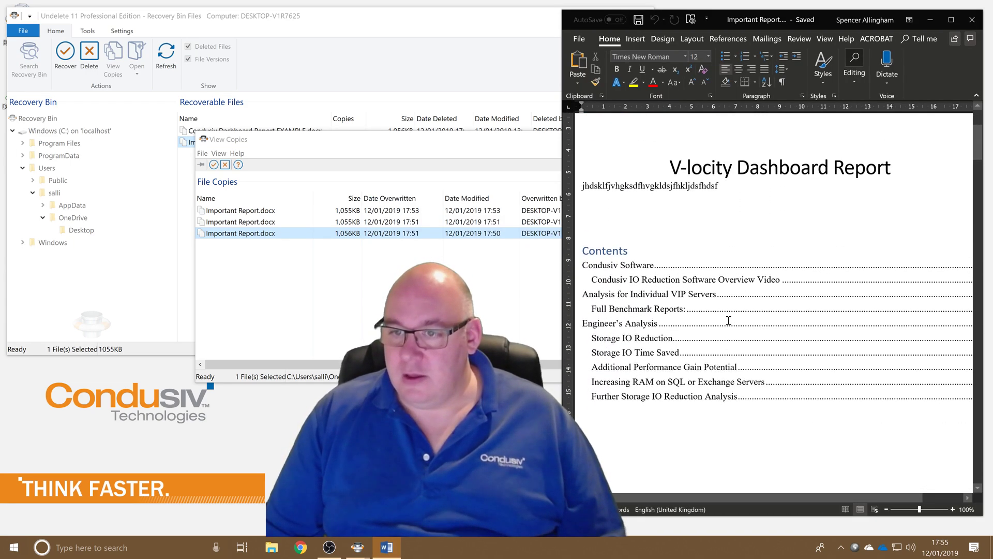
pyautogui.scroll(3, 665, 284)
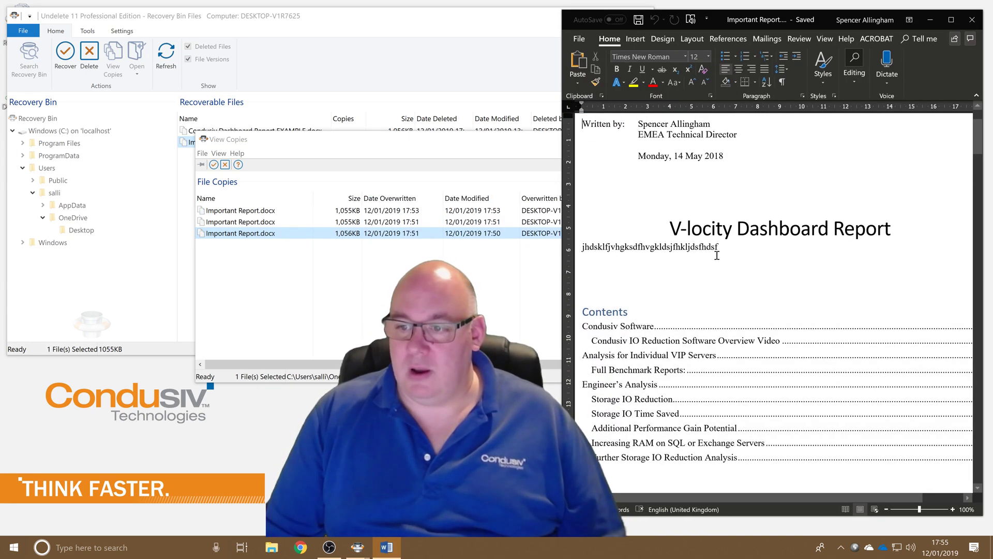
pyautogui.scroll(-15, 752, 362)
pyautogui.scroll(-4, 712, 259)
pyautogui.scroll(10, 691, 303)
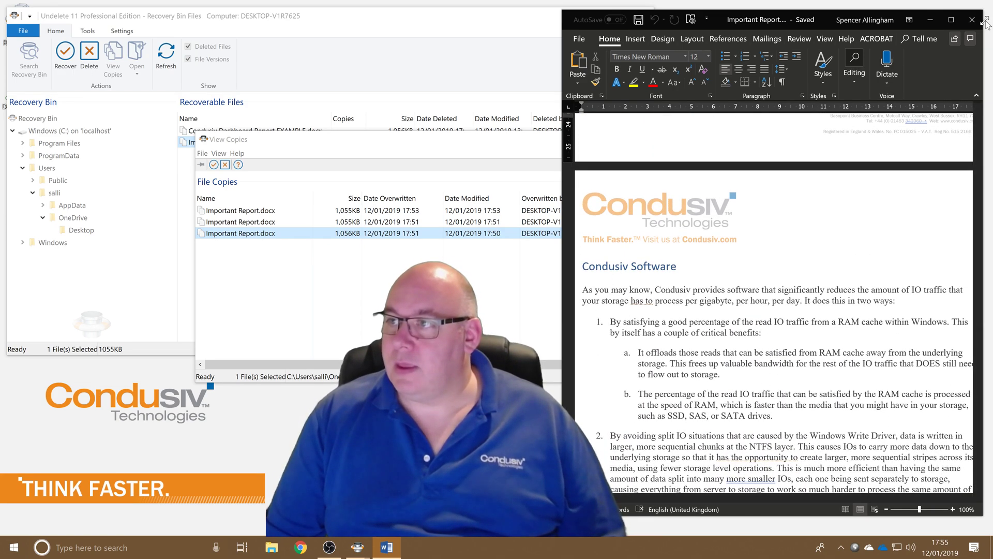
pyautogui.click(971, 20)
# Open the copy modified on 12/01/2019 at 17:51 and check it for the Condusiv IO Reduction Software Overview Video
pyautogui.doubleClick(234, 222)
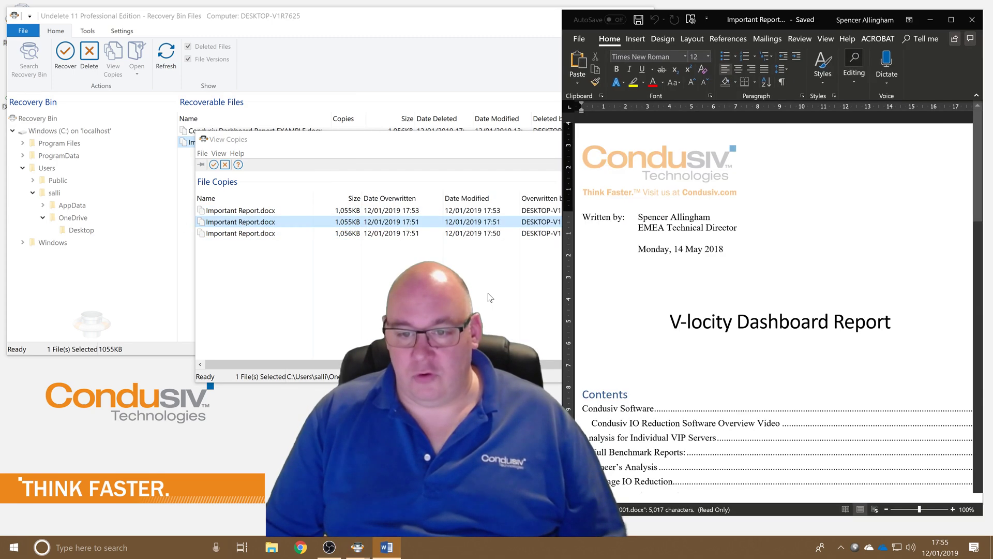
pyautogui.scroll(-5, 740, 356)
pyautogui.scroll(-20, 740, 355)
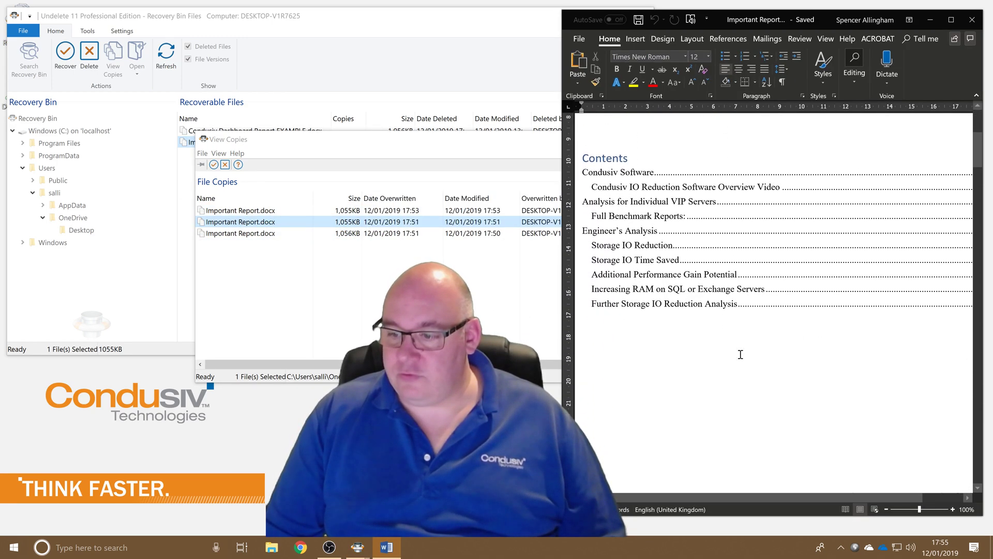
pyautogui.scroll(-3, 734, 340)
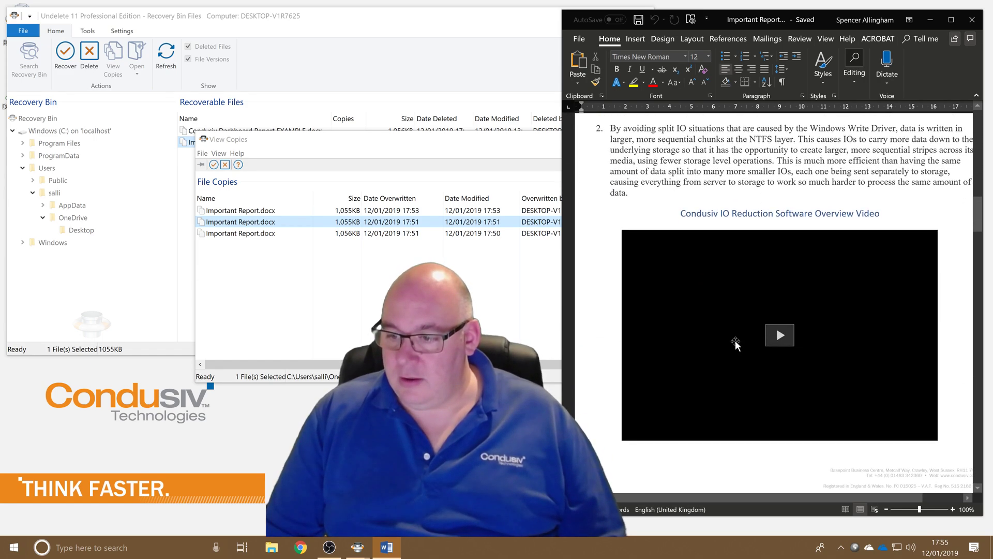
# Recover the copy of Important Report.docx modified on 12/01/2019 at 17:51 to the Desktop folder and close the copies list and Undelete
pyautogui.click(970, 21)
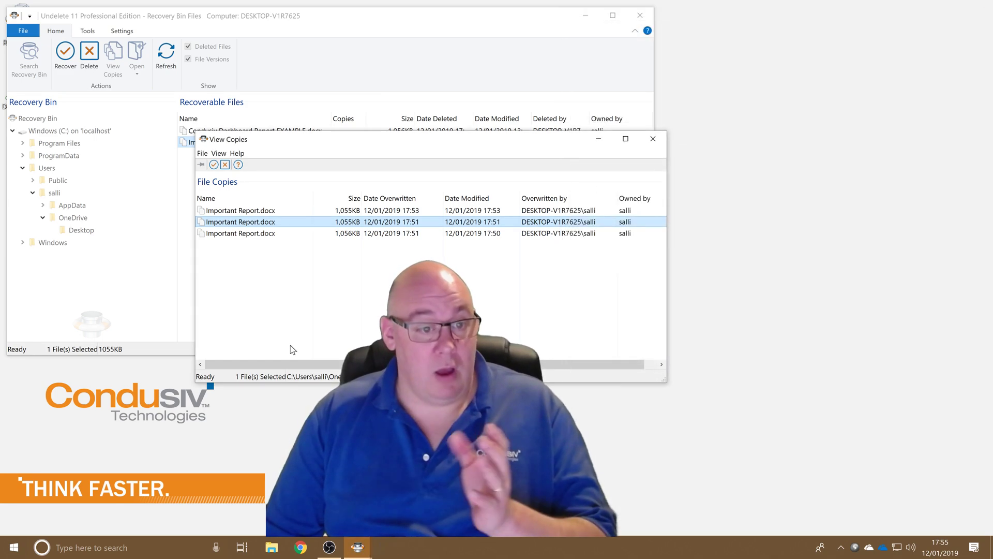
pyautogui.rightClick(233, 221)
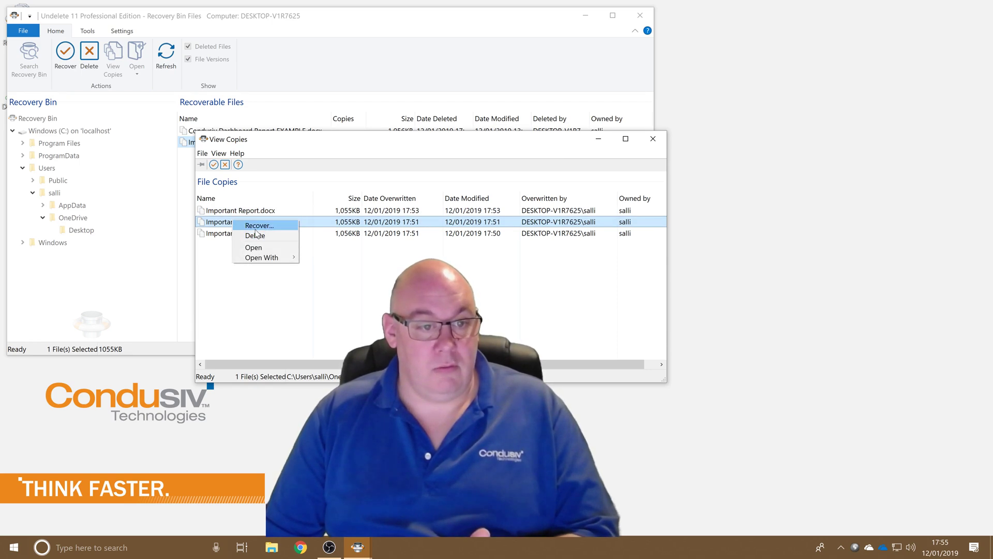
pyautogui.click(255, 226)
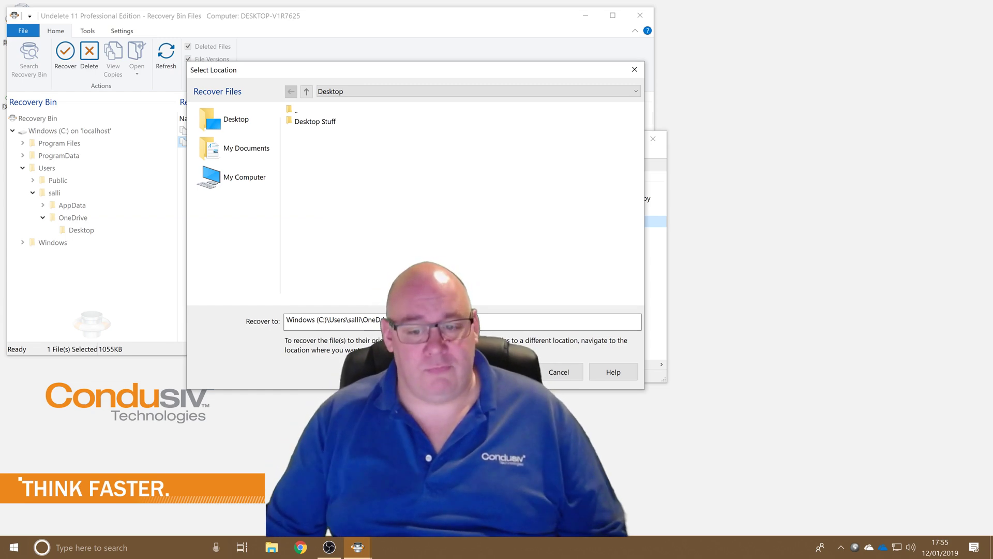
pyautogui.press('Escape')
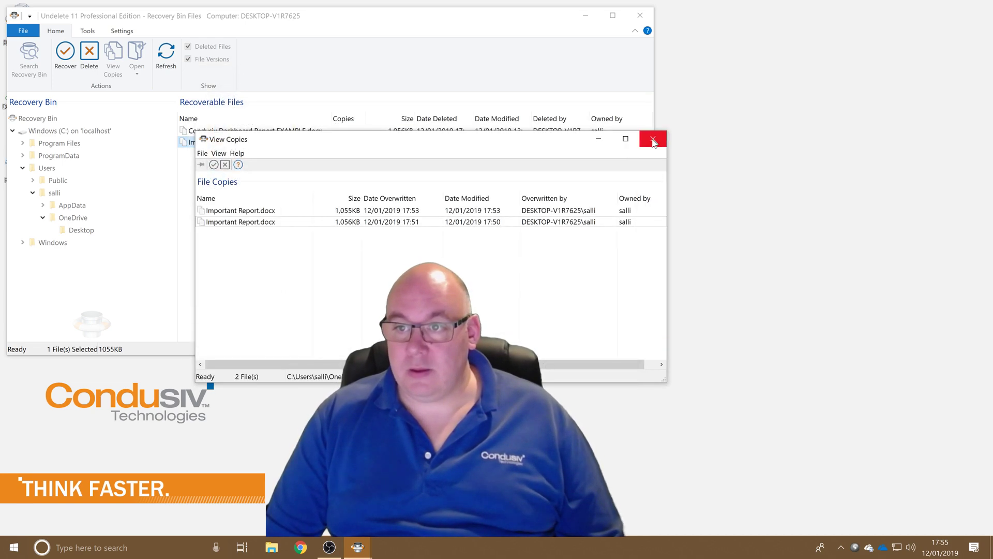
pyautogui.click(652, 139)
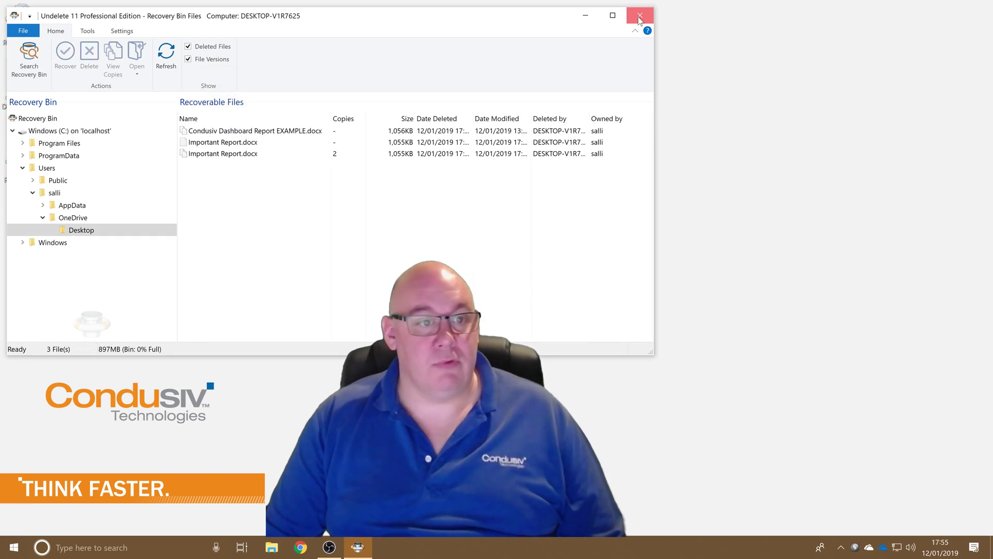
pyautogui.click(637, 15)
# Move the recovered Important Report.docx to an empty desktop area, open it to check for the overview video, and close it
pyautogui.moveTo(22, 153); pyautogui.dragTo(323, 119)
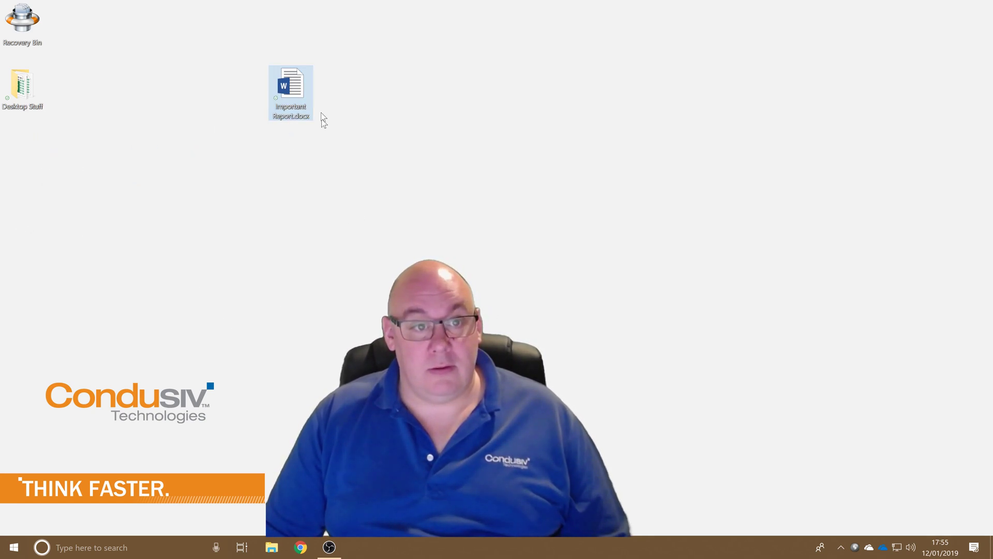
pyautogui.doubleClick(299, 92)
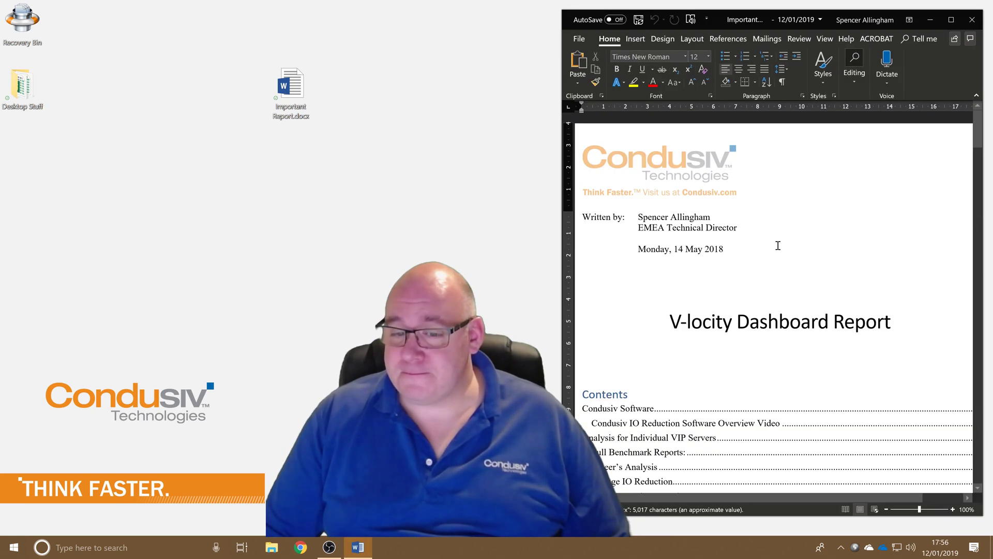
pyautogui.scroll(-15, 726, 330)
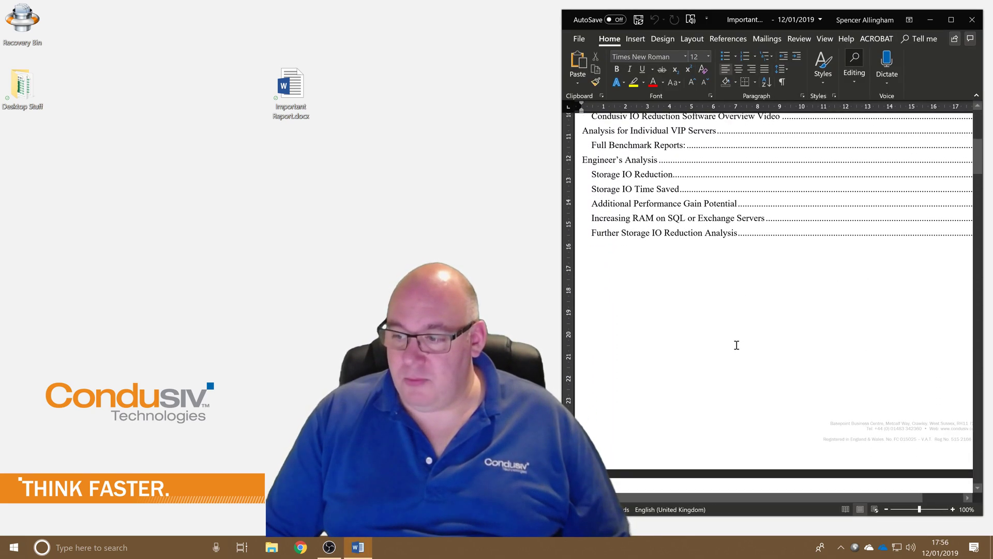
pyautogui.scroll(-15, 737, 346)
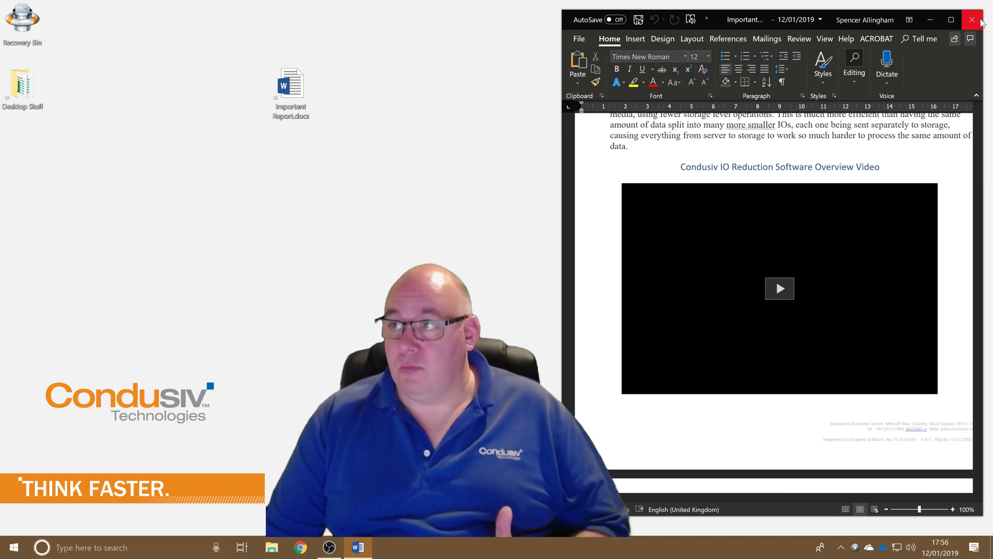
pyautogui.click(975, 19)
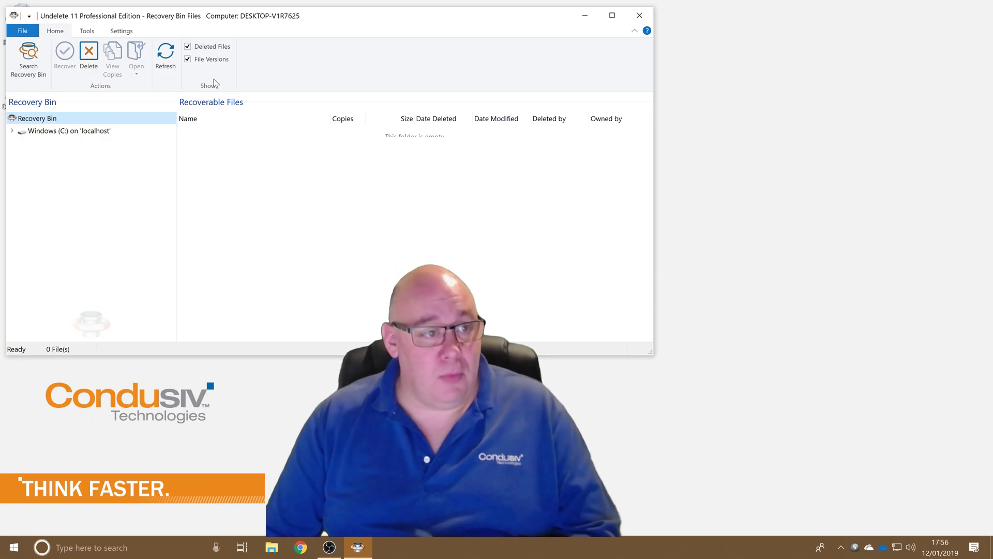
# In the Recovery Bin properties for file versions, limit each file to 10 saved versions
pyautogui.click(120, 33)
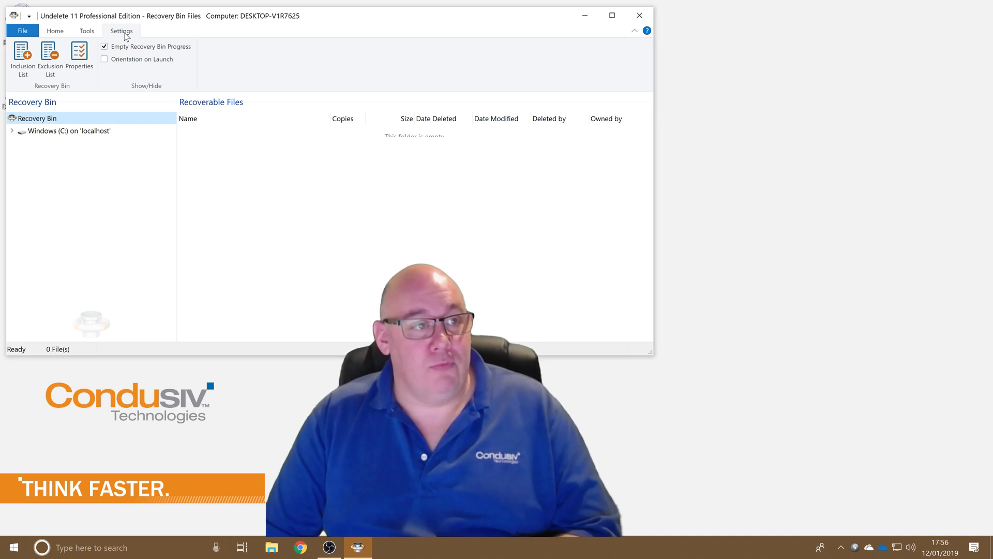
pyautogui.click(79, 56)
pyautogui.moveTo(102, 137); pyautogui.dragTo(120, 29)
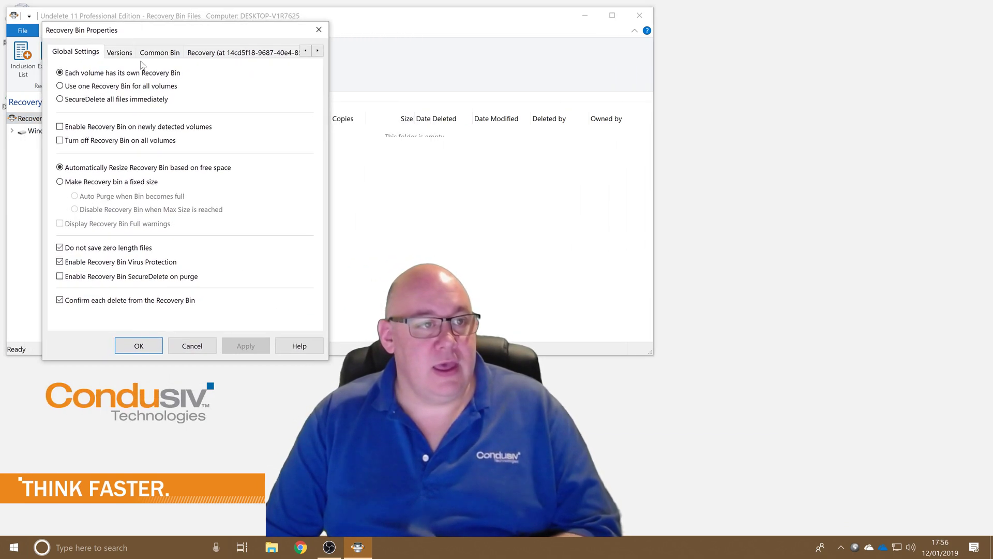
pyautogui.click(127, 54)
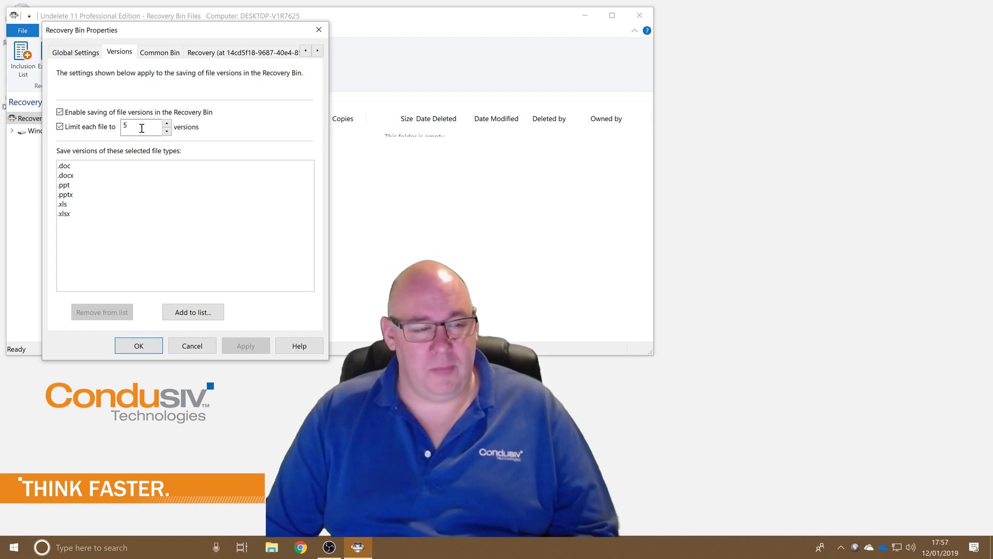
pyautogui.click(166, 124)
pyautogui.click(166, 124)
pyautogui.click(167, 124)
pyautogui.click(166, 124)
pyautogui.click(166, 125)
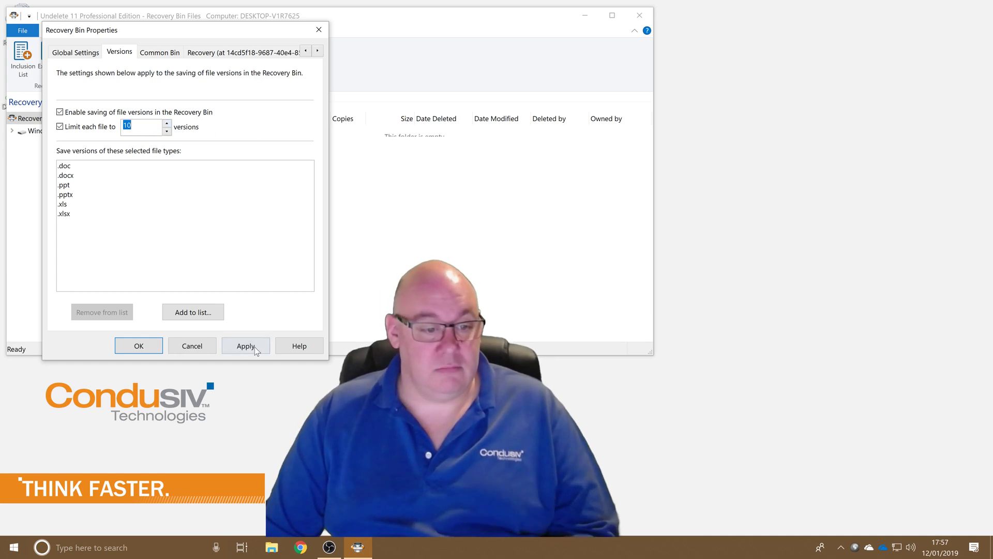
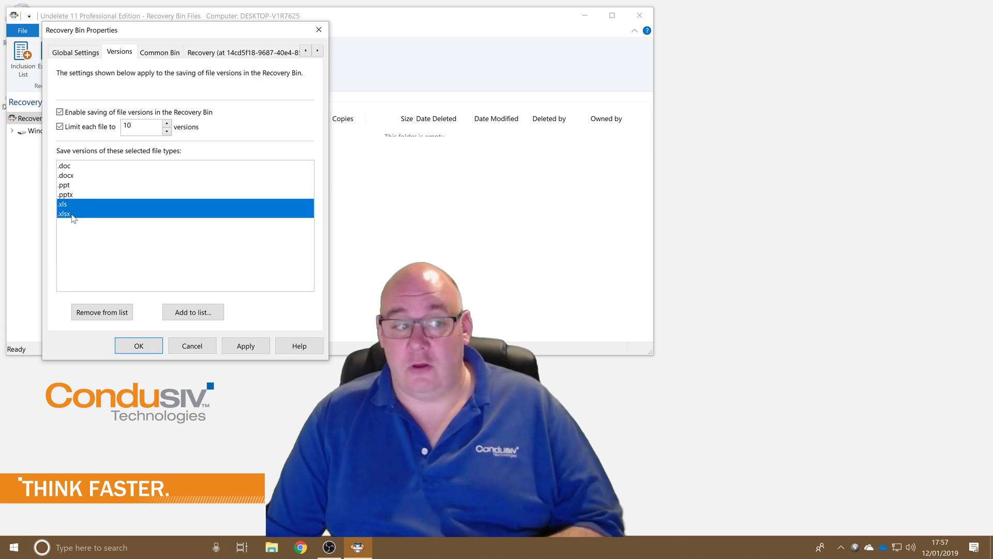
# Add .htm, .html, .mht and .mhtml to the selected file types for version saving
pyautogui.hotkey('shift', 'Up')
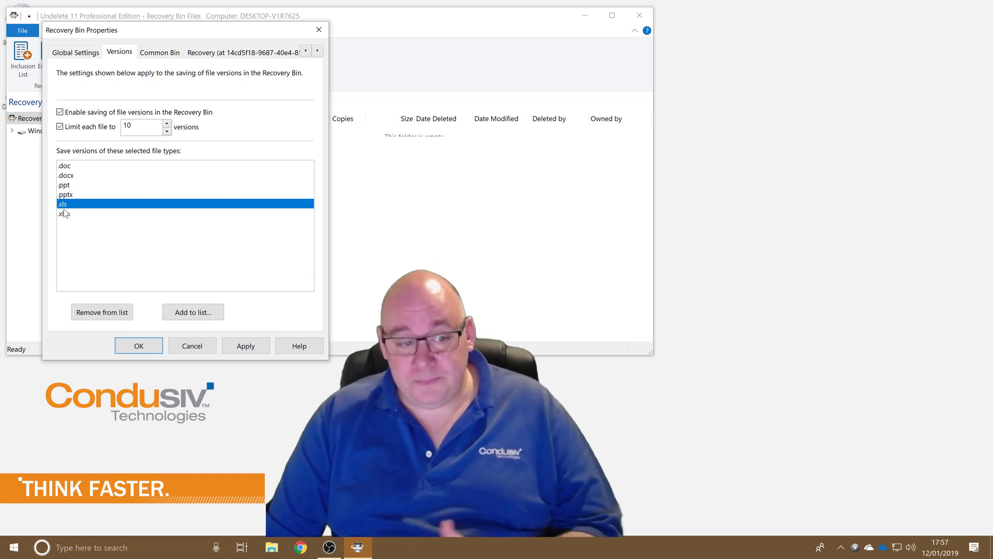
pyautogui.click(205, 313)
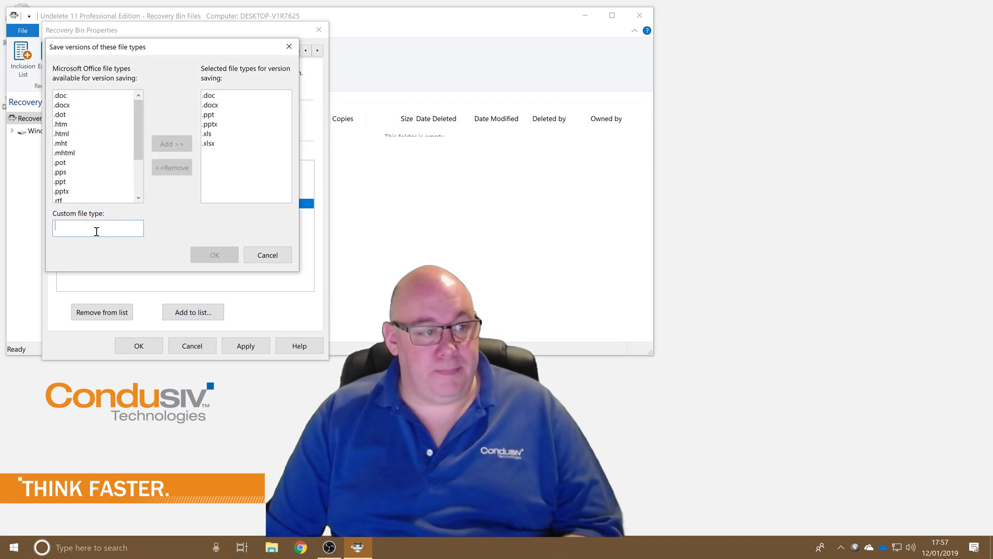
pyautogui.click(76, 96)
pyautogui.moveTo(140, 134); pyautogui.dragTo(225, 122)
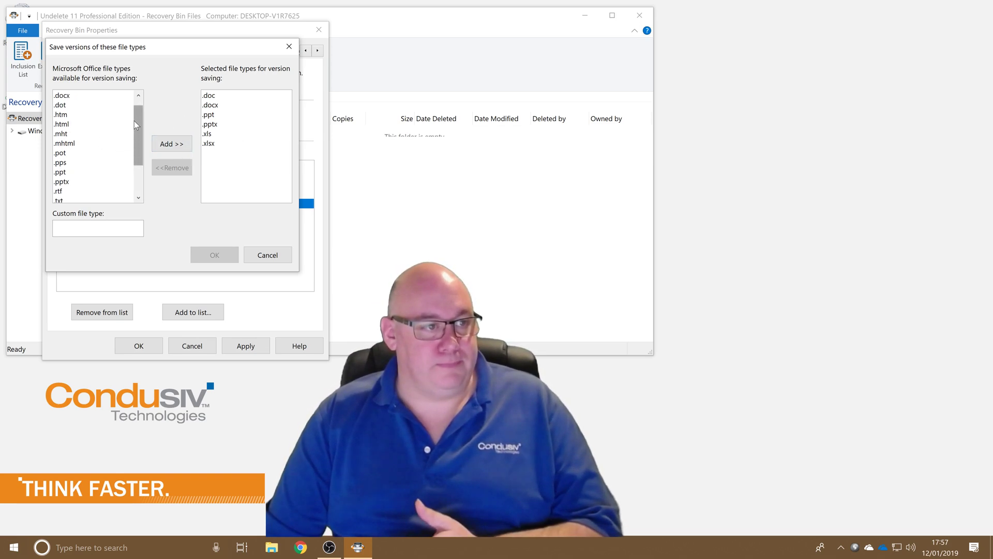
pyautogui.click(61, 115)
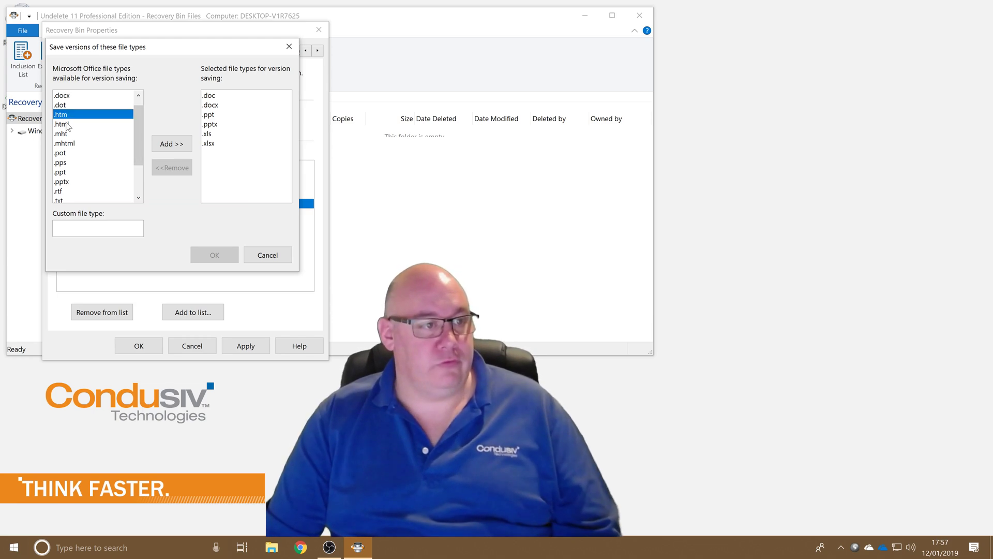
pyautogui.keyDown('shift'); pyautogui.click(86, 144); pyautogui.keyUp('shift')
pyautogui.click(171, 144)
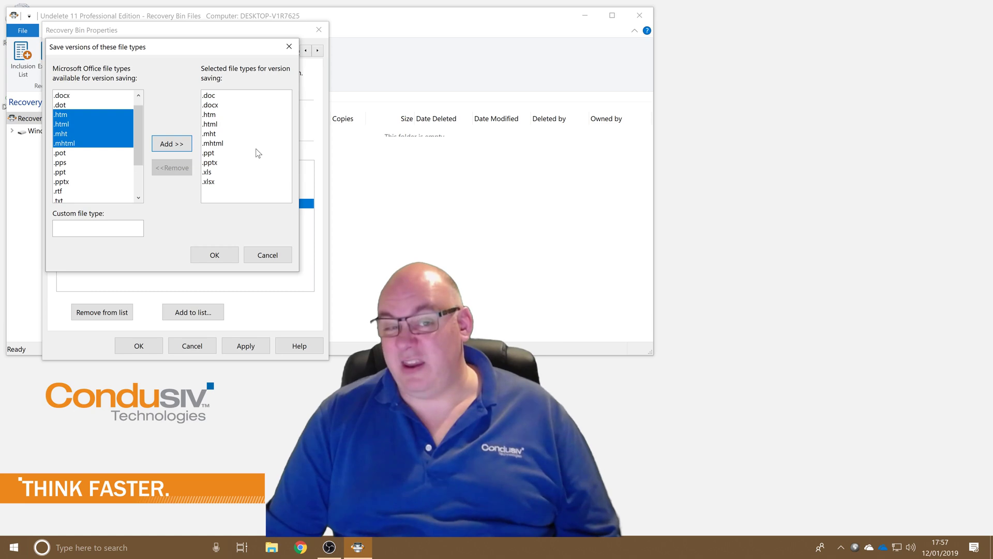
# Add .psd and .pdf as custom file types for version saving and check the selected list
pyautogui.click(134, 232)
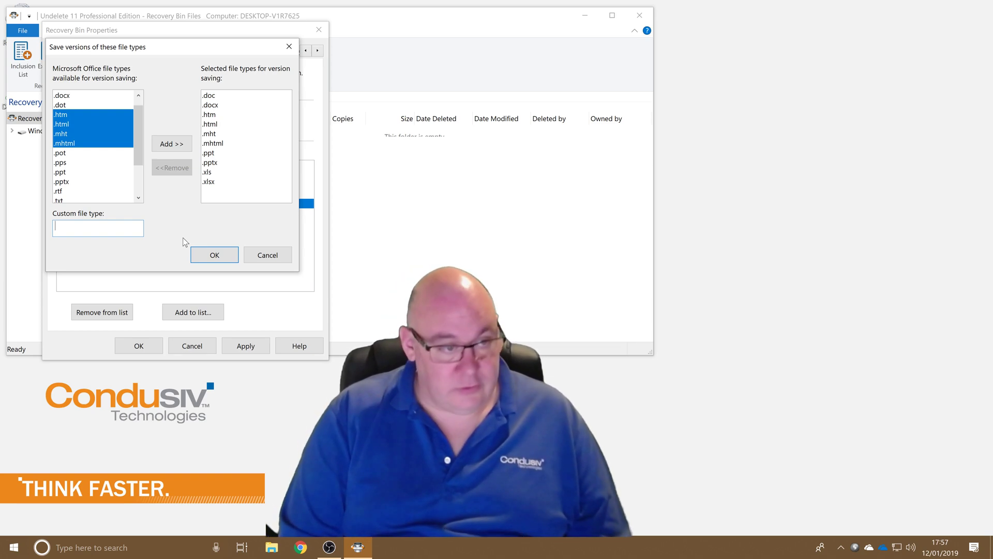
pyautogui.write('.psd')
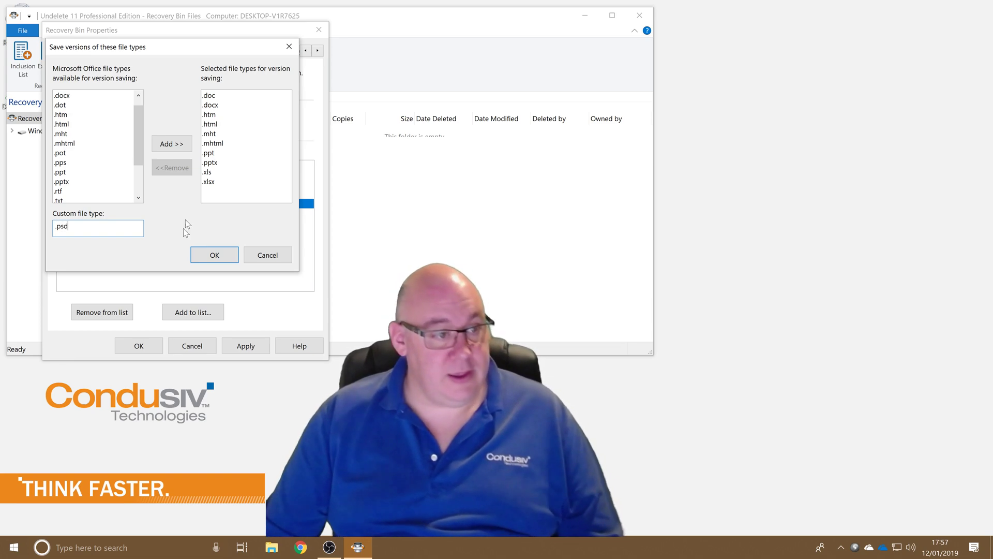
pyautogui.click(171, 143)
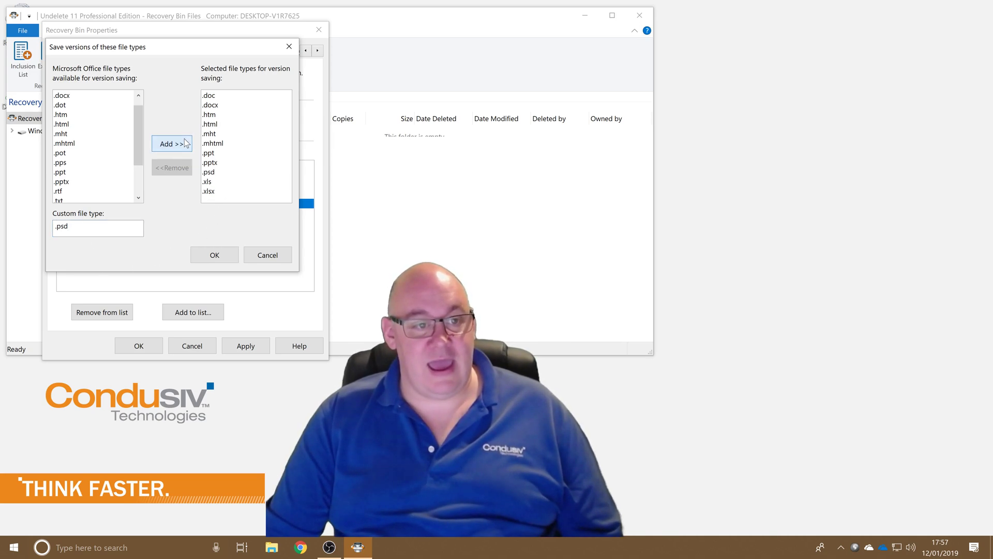
pyautogui.click(217, 173)
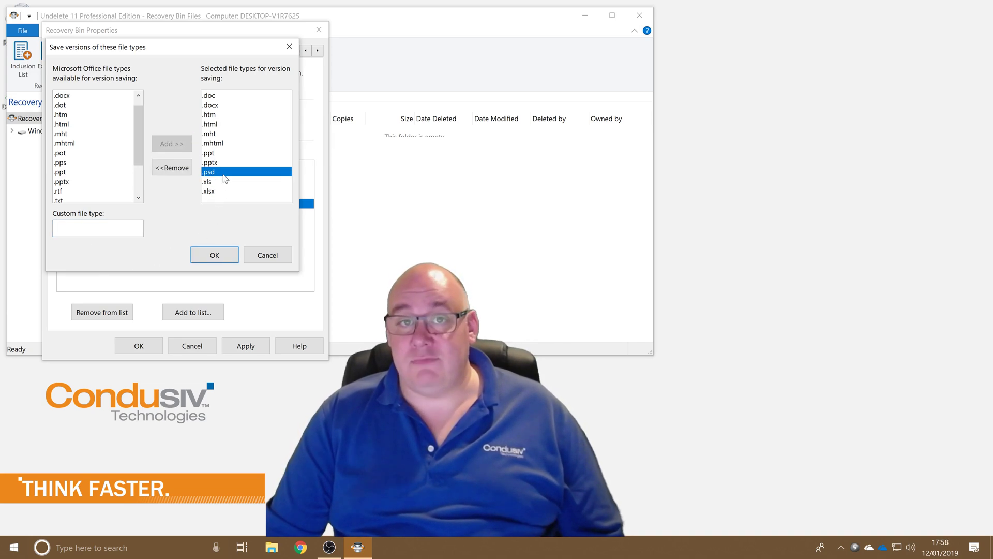
pyautogui.click(125, 224)
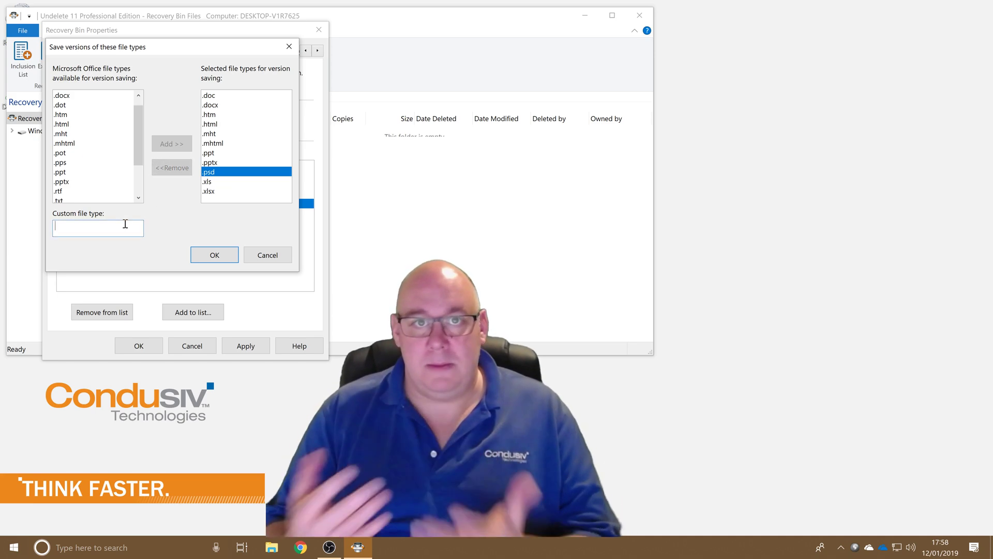
pyautogui.write('.pdf')
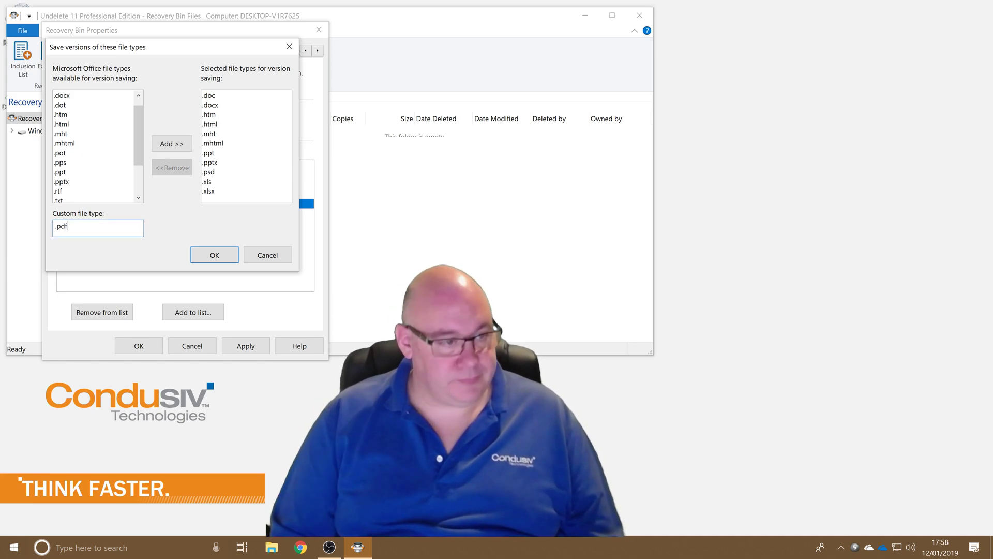
pyautogui.click(189, 142)
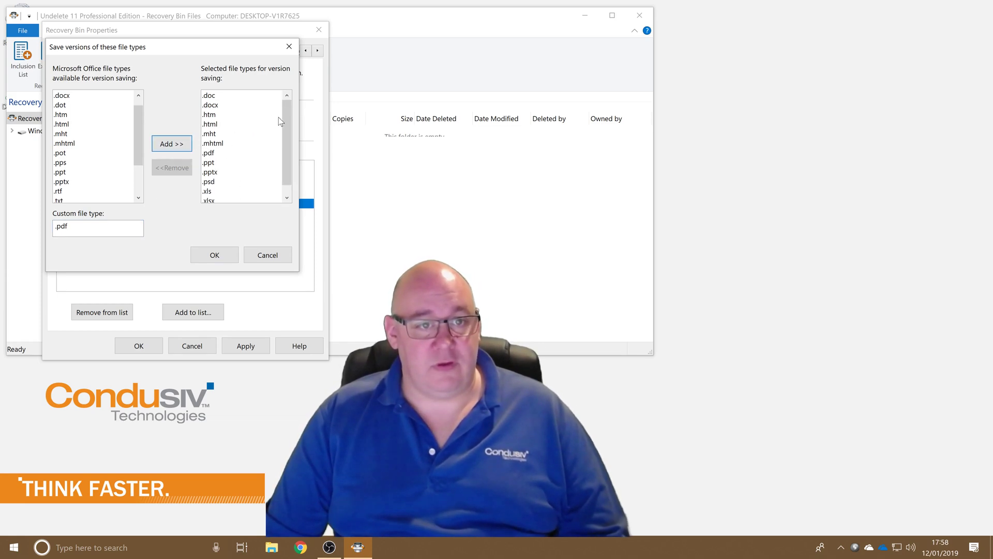
pyautogui.moveTo(287, 115); pyautogui.dragTo(284, 157)
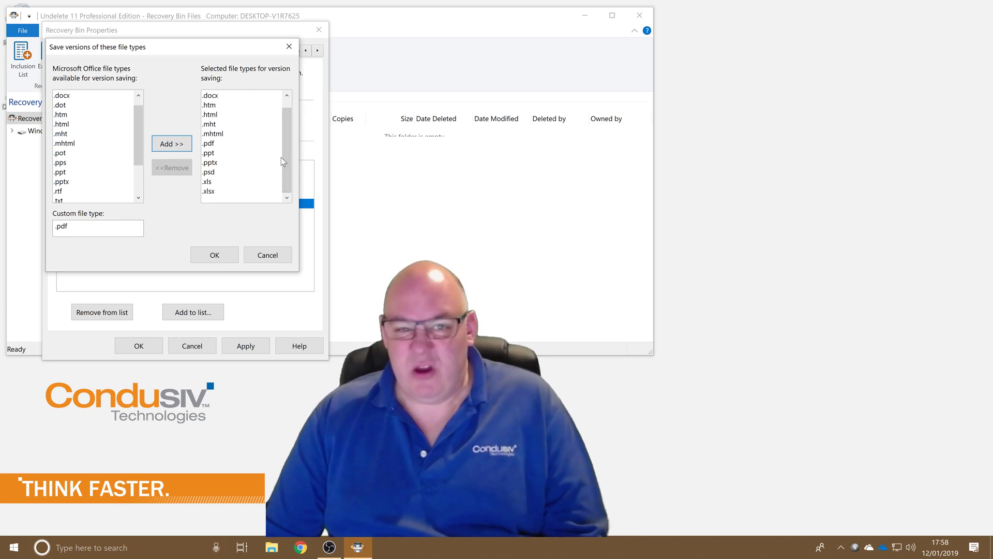
# Remove .xls and .xlsx from the selected file types for version saving and confirm the list
pyautogui.click(208, 182)
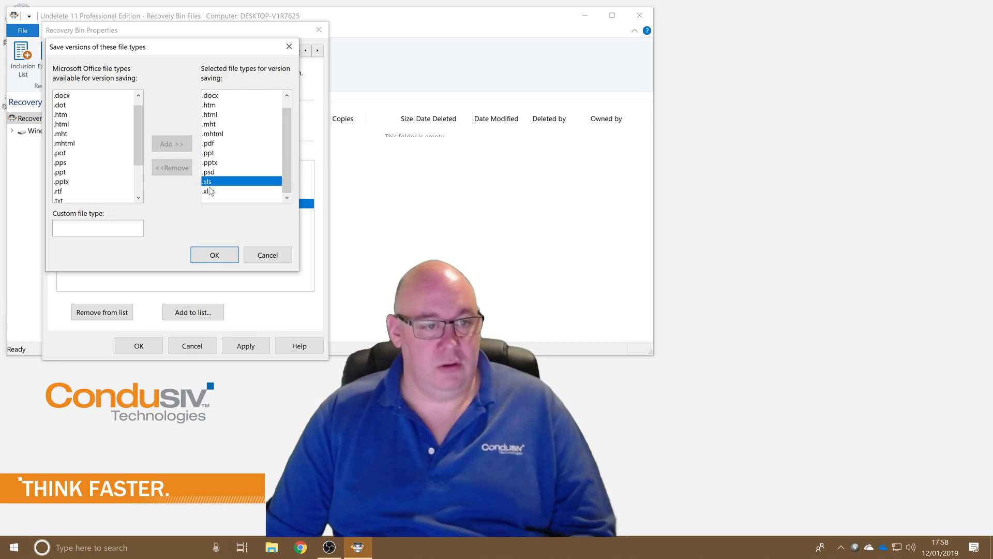
pyautogui.click(188, 172)
pyautogui.click(210, 191)
pyautogui.click(190, 172)
pyautogui.click(212, 255)
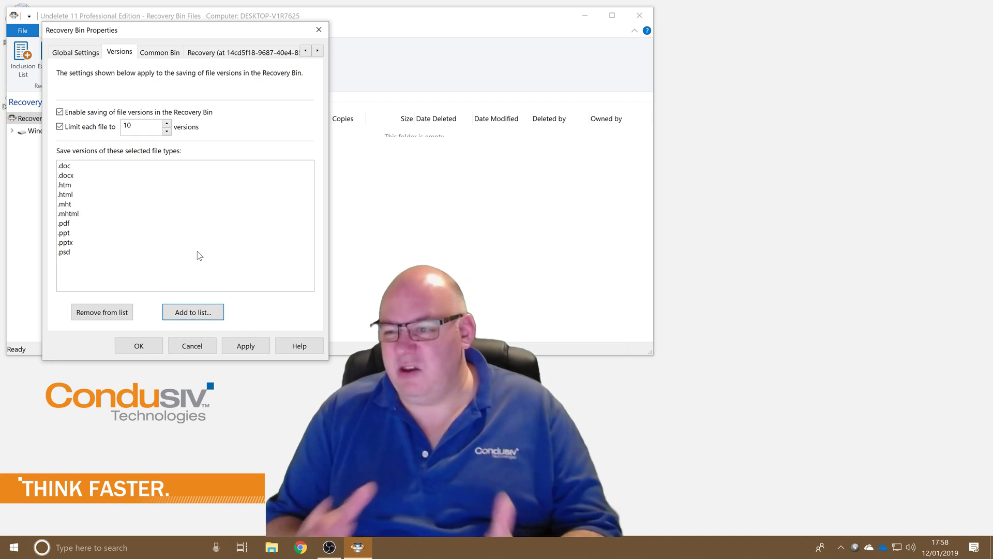
# Apply the Recovery Bin property changes, then close the properties and the Undelete window
pyautogui.click(141, 347)
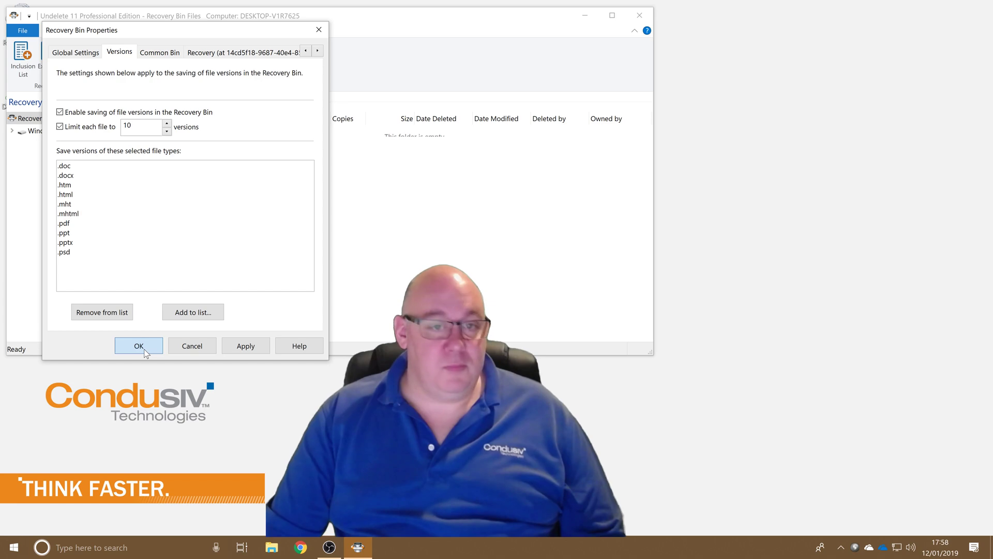
pyautogui.click(258, 350)
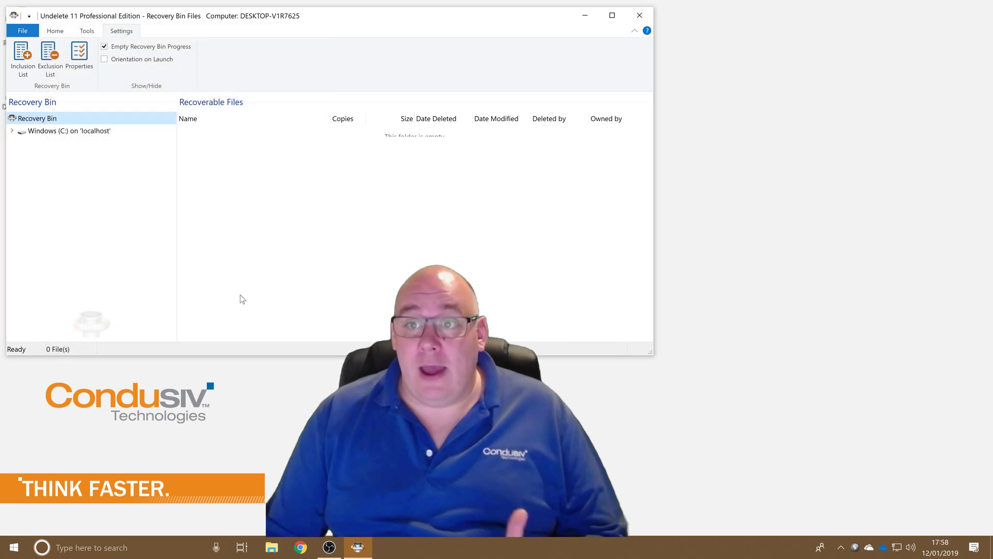
pyautogui.click(643, 16)
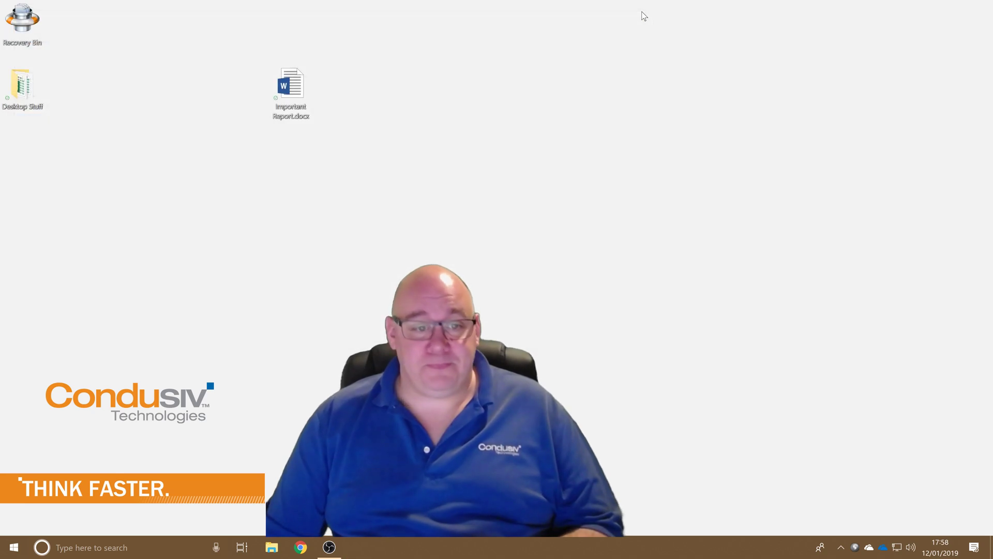